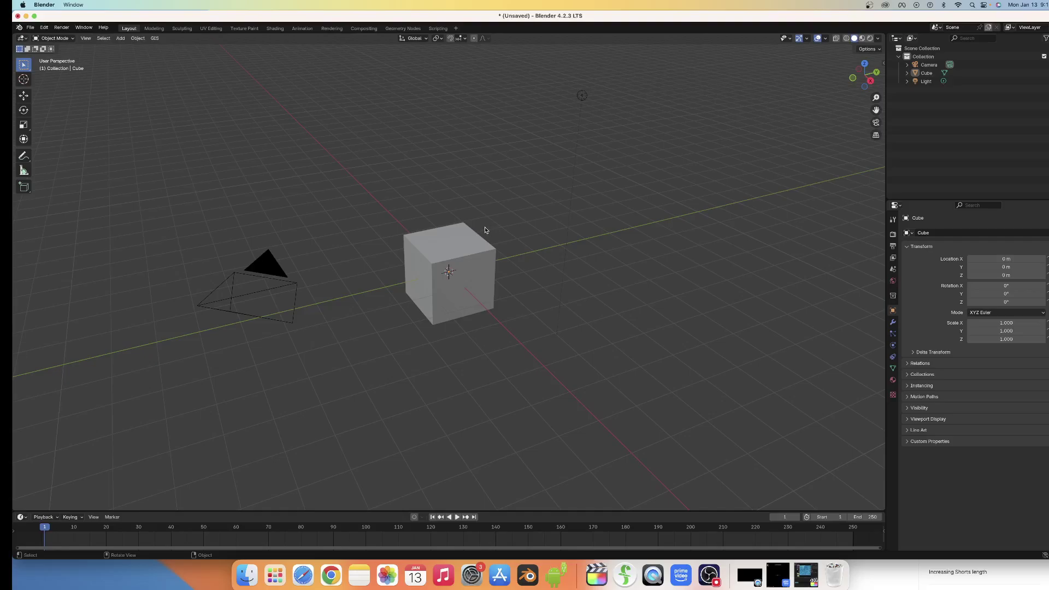
Step: Delete the default camera, cube and light from the scene
key("a")
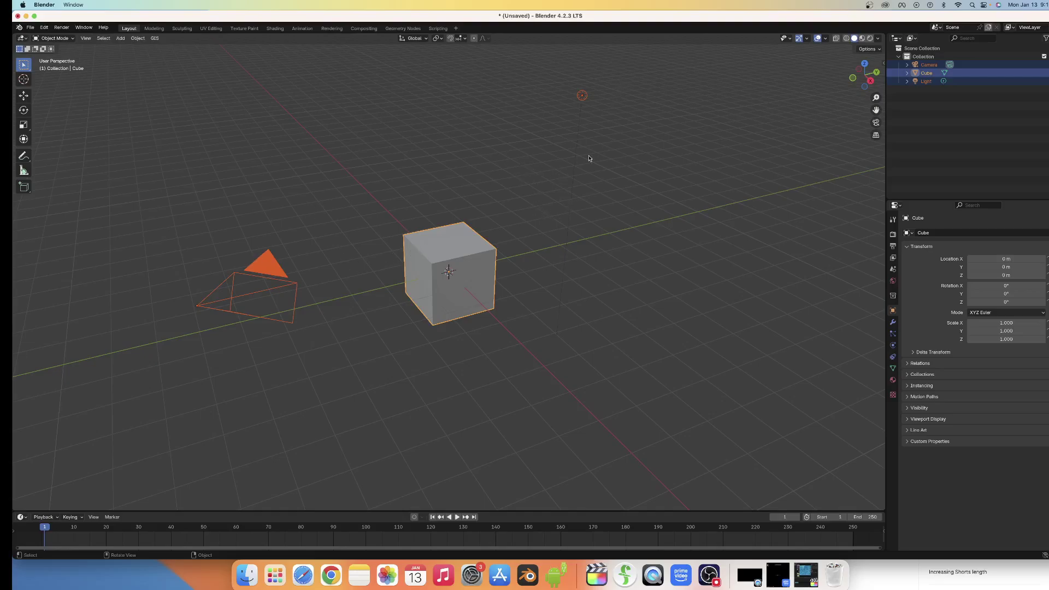
scroll(745, 268, "down", 8)
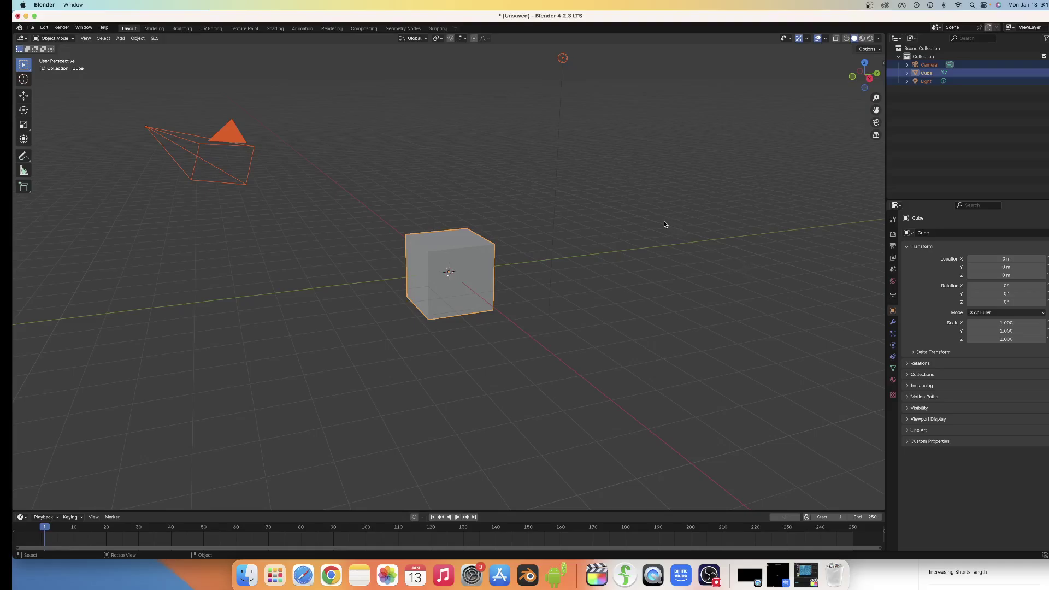
key("s")
key("x")
left_click(574, 220)
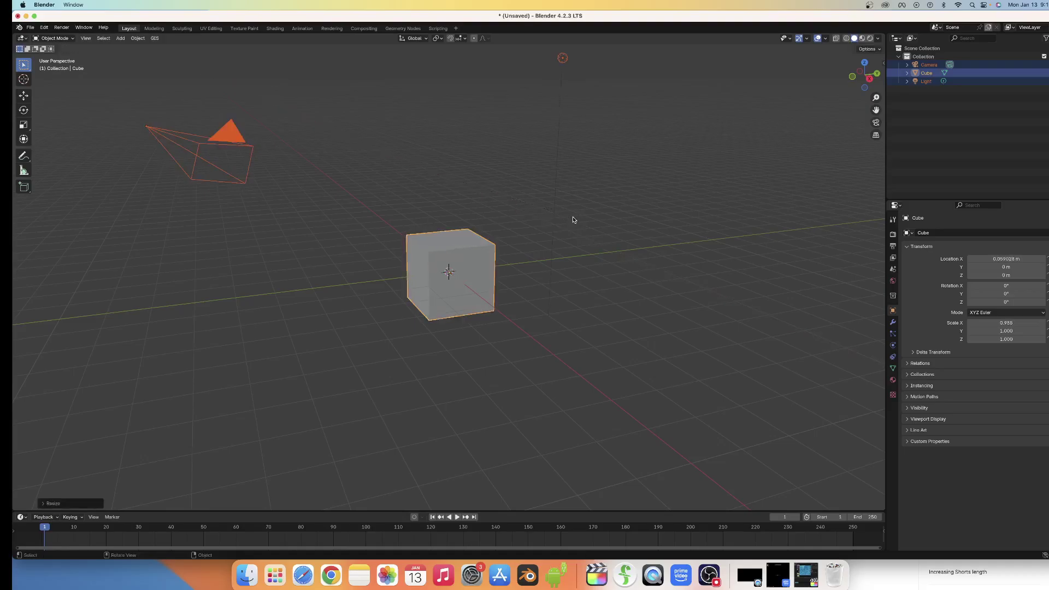
key("x")
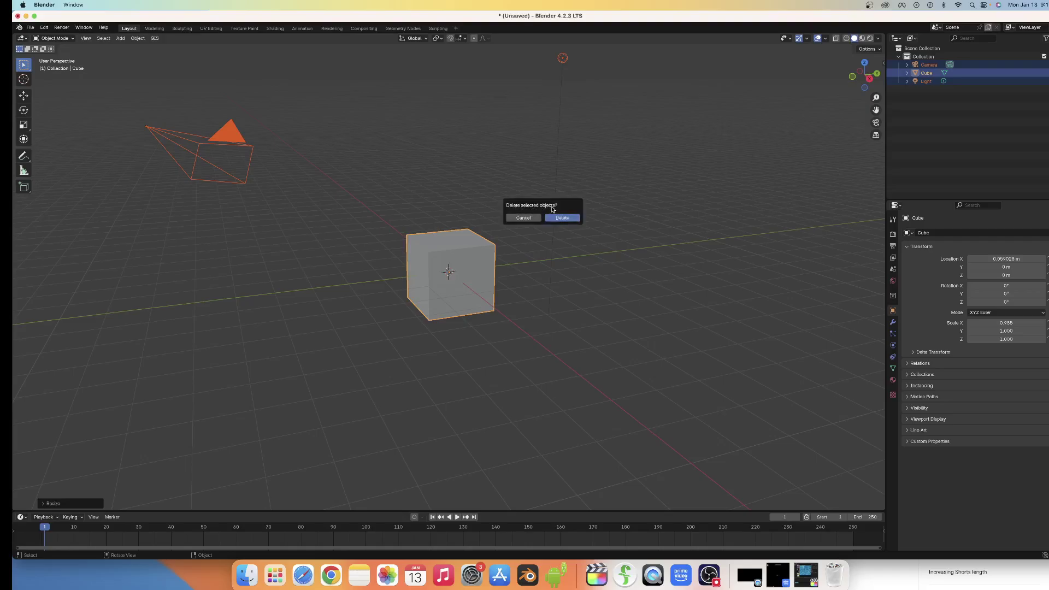
left_click(563, 219)
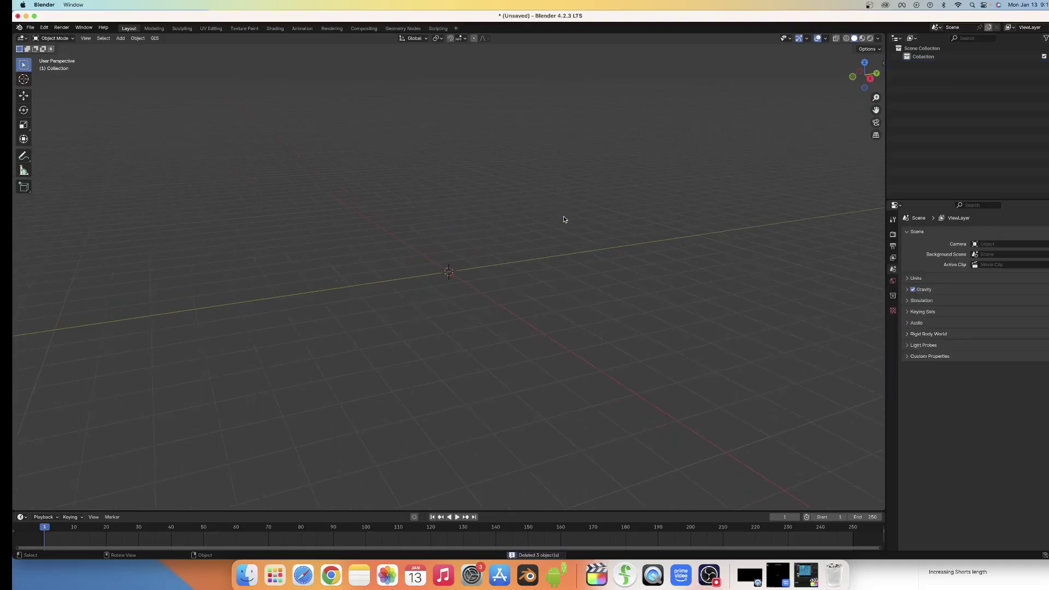
Step: Import the Creators Block VR logo image from the Desktop folder as a mesh plane
scroll(565, 219, "left", 5)
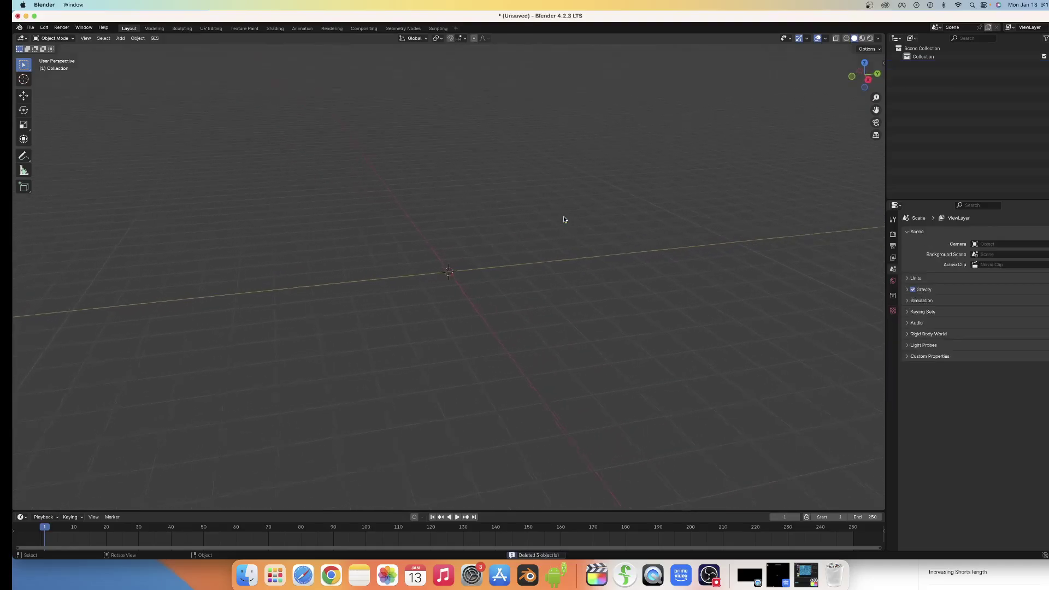
scroll(565, 219, "left", 2)
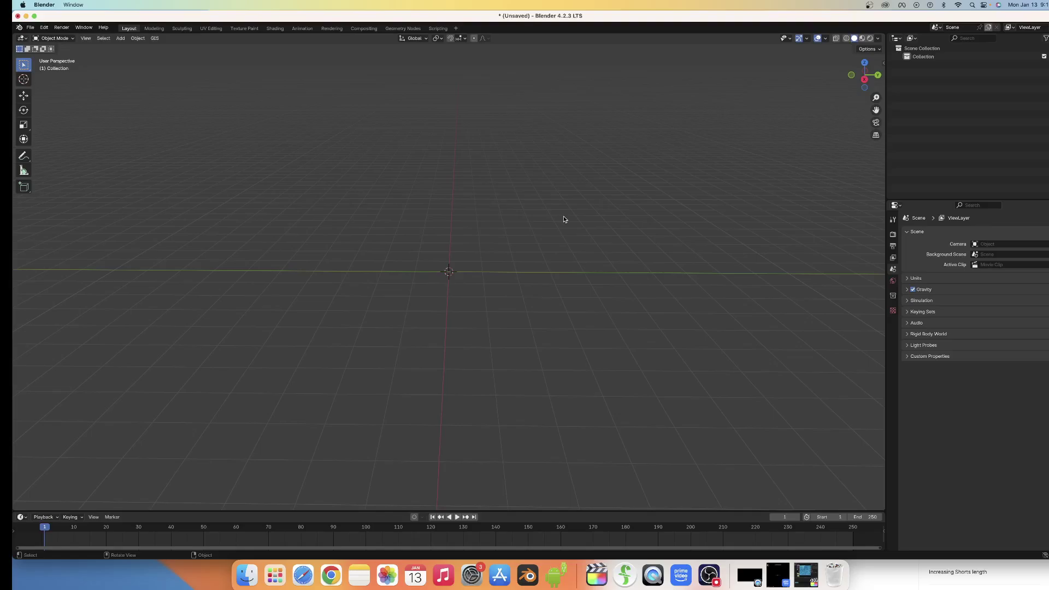
key("shift")
key("shift+a")
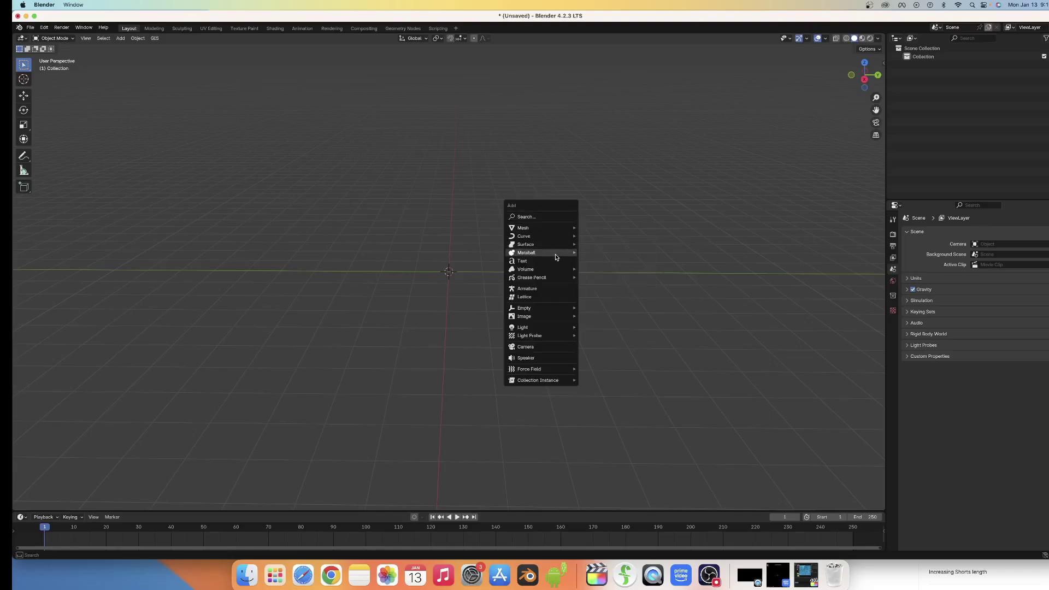
mouse_move(560, 318)
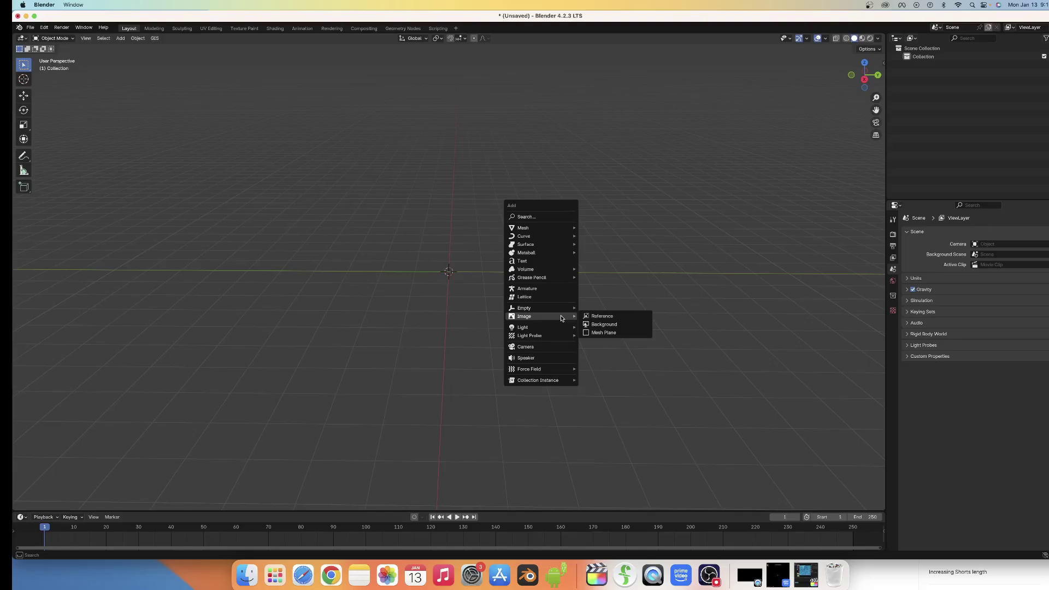
left_click(601, 334)
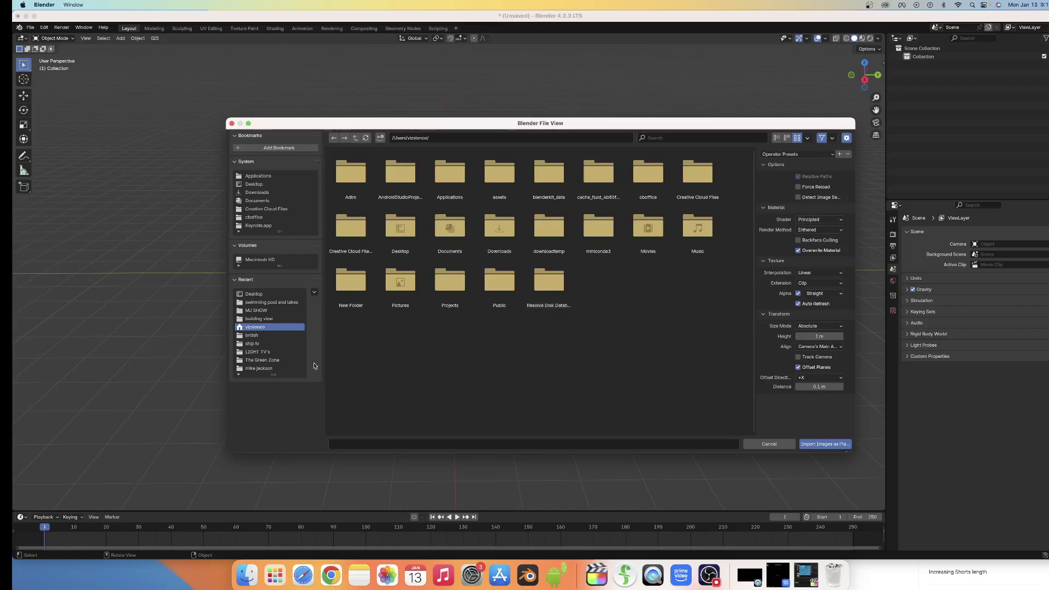
left_click(267, 295)
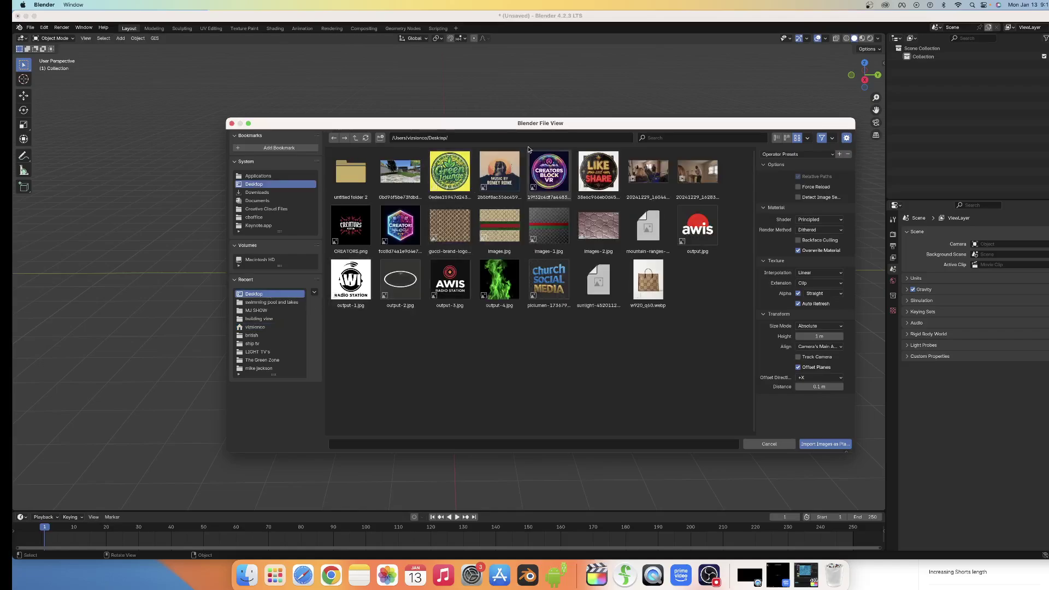
left_click(552, 178)
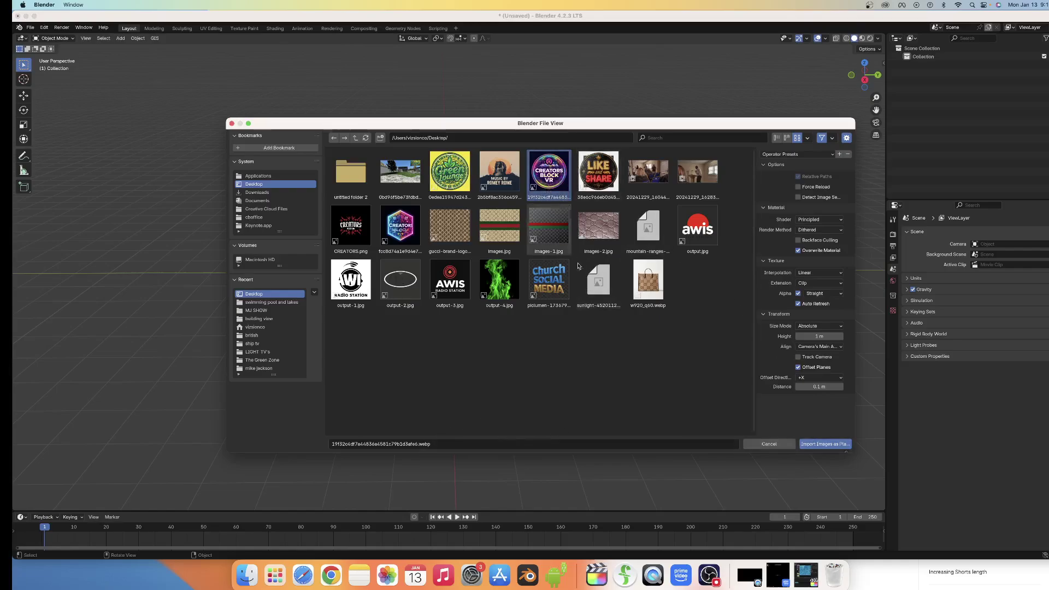
left_click(819, 445)
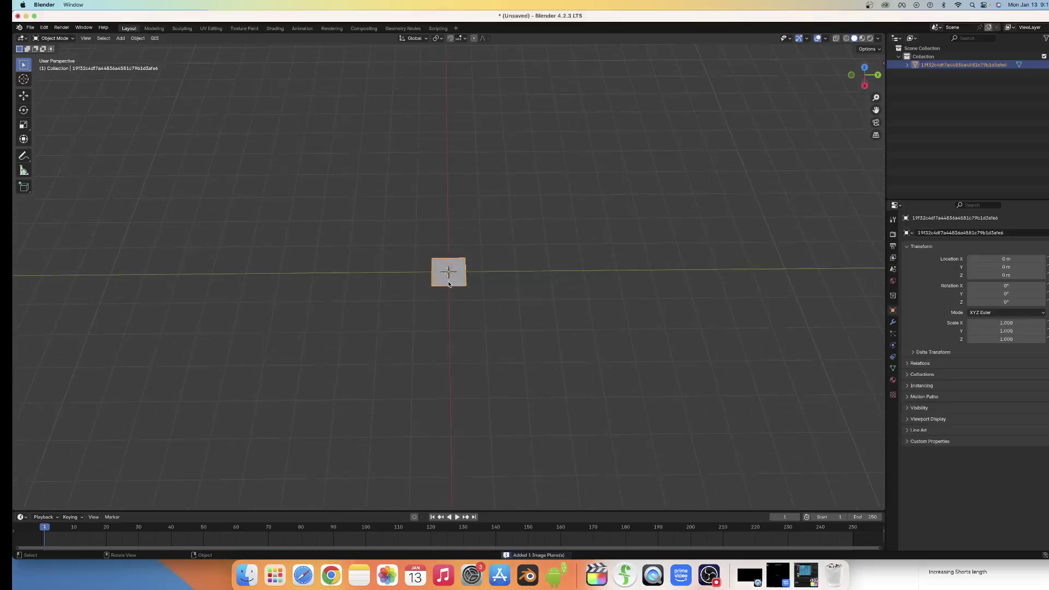
Step: Switch the viewport to Material Preview shading to show the logo texture on the plane
scroll(418, 277, "up", 3)
scroll(417, 277, "up", 3)
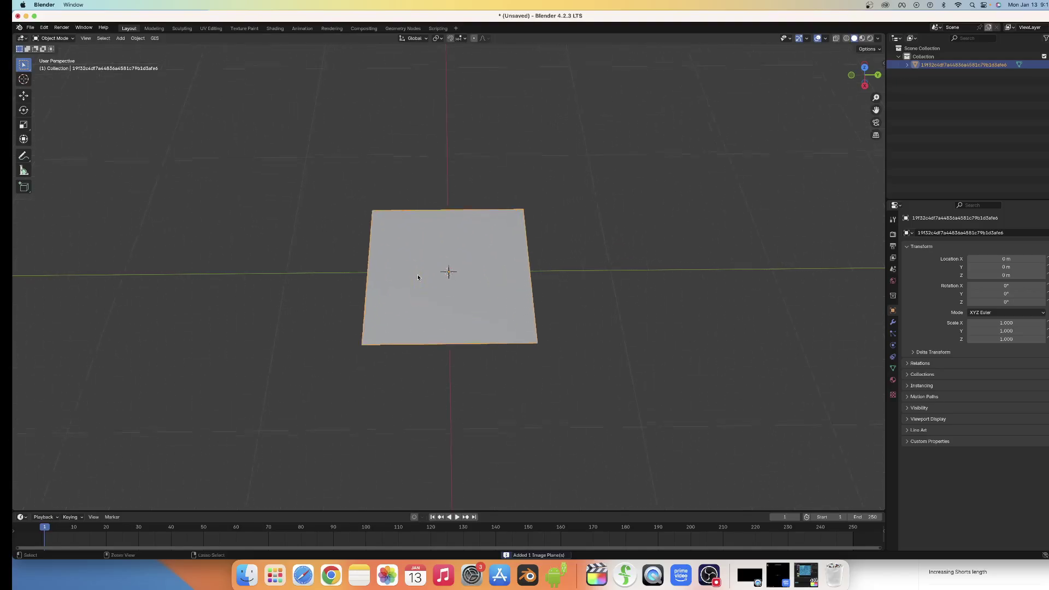
scroll(418, 277, "down", 5)
scroll(418, 277, "up", 5)
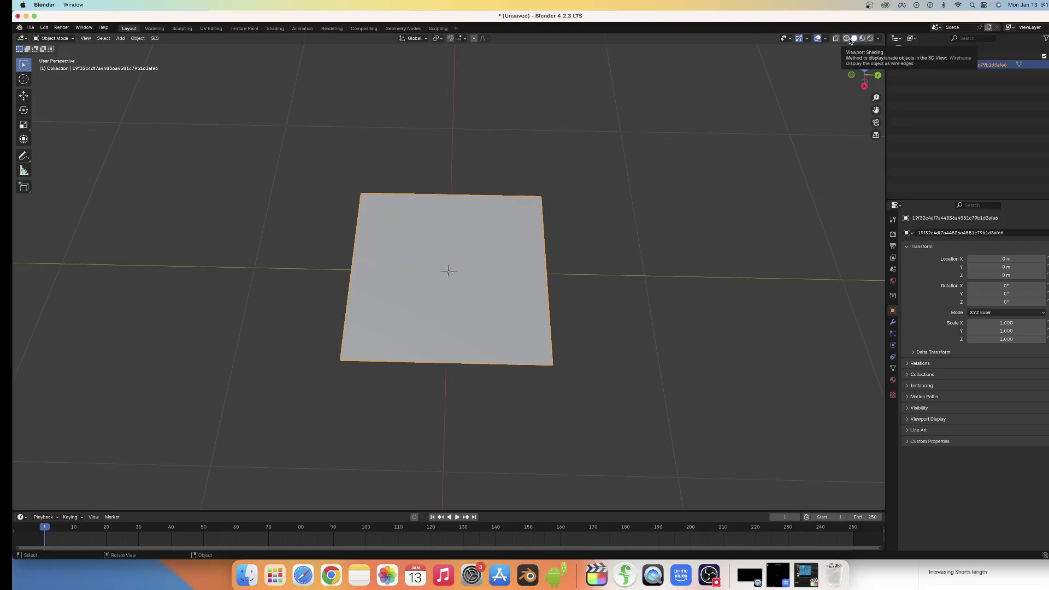
scroll(845, 40, "down", 1)
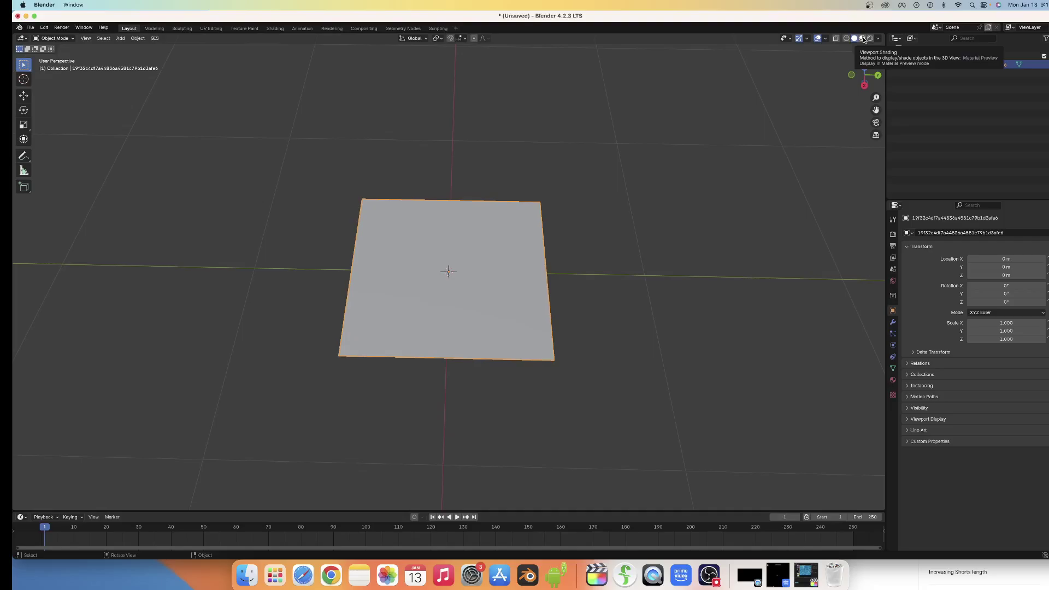
left_click(862, 38)
middle_click_drag(445, 306, 467, 296)
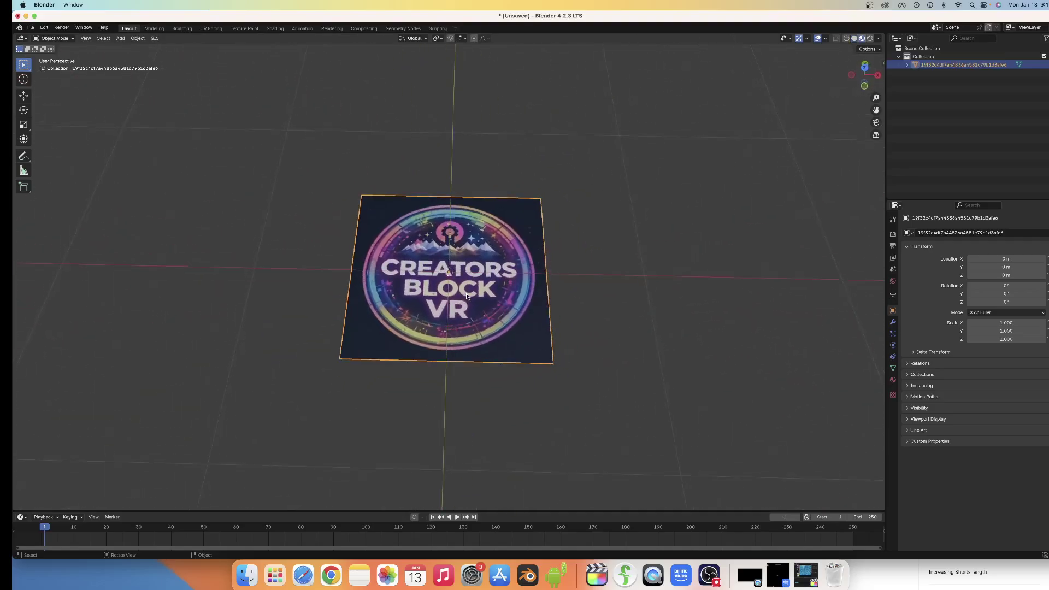
Step: Compare the plane in solid and wireframe shading, and return the viewport to Material Preview
left_click(854, 40)
left_click(847, 38)
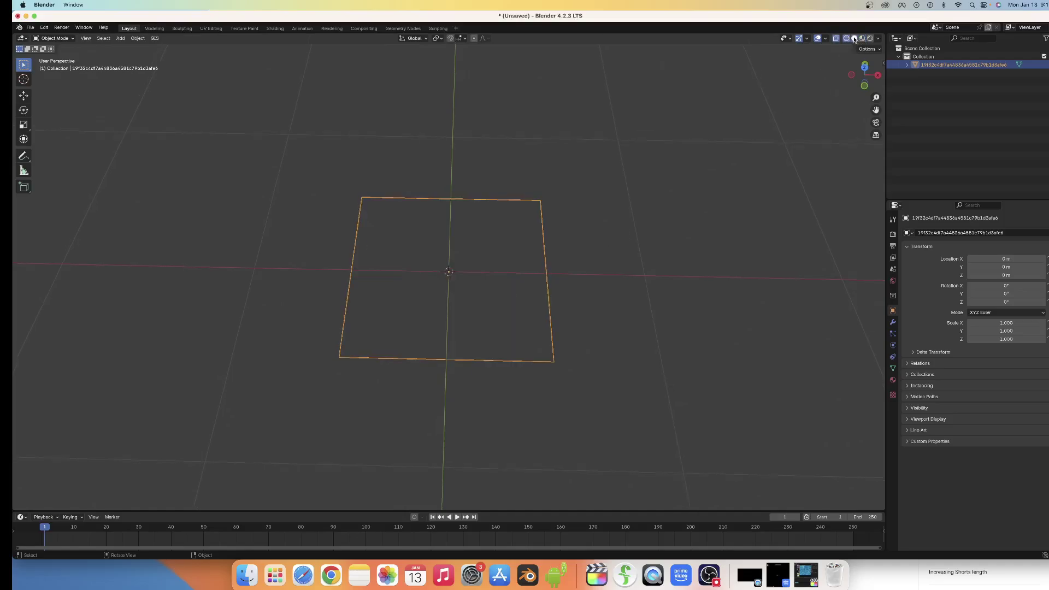
left_click(854, 40)
left_click(846, 38)
left_click(855, 39)
left_click(862, 38)
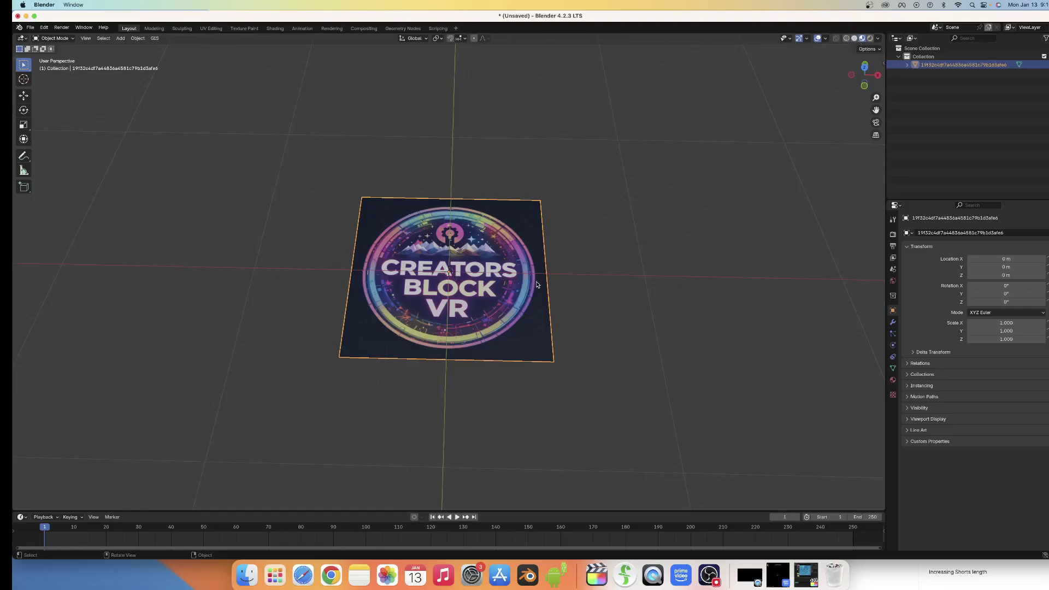
Step: Rename the logo plane's material to pic_BR
scroll(535, 281, "right", 5)
left_click(596, 240)
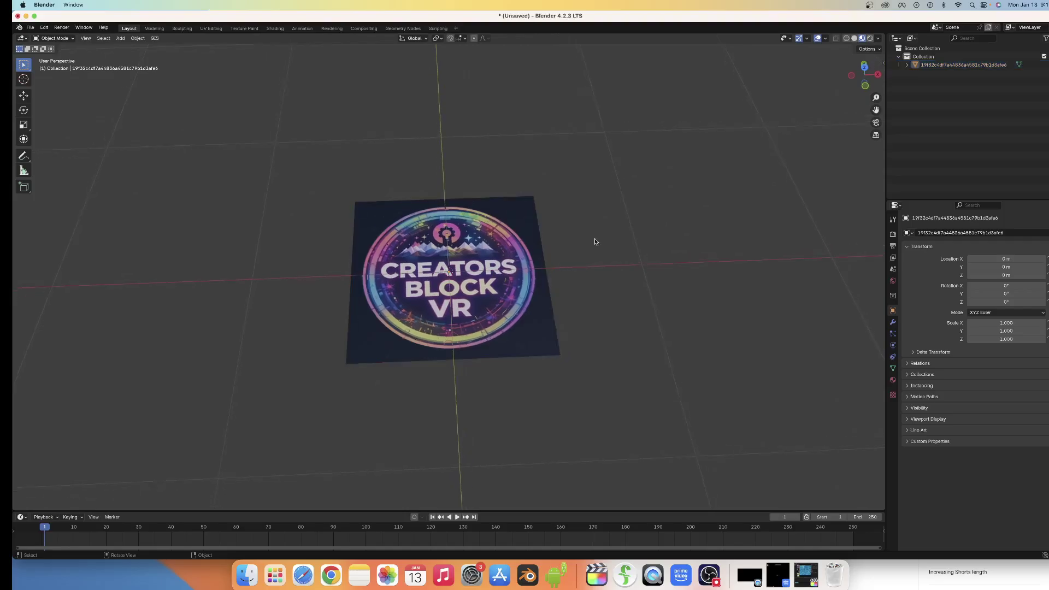
scroll(556, 245, "right", 3)
scroll(555, 246, "right", 3)
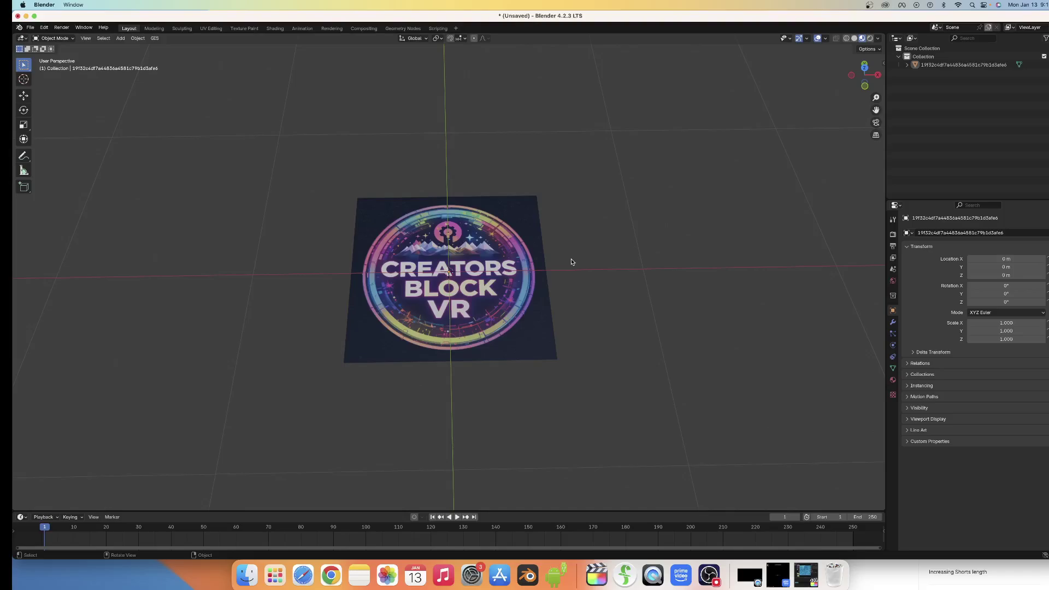
left_click(499, 240)
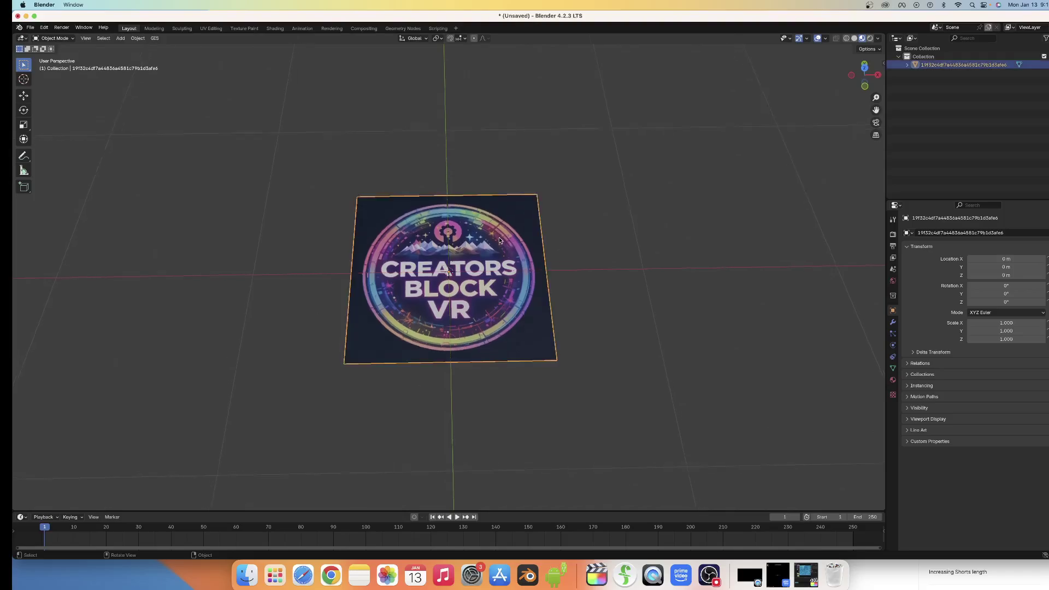
scroll(499, 240, "down", 2)
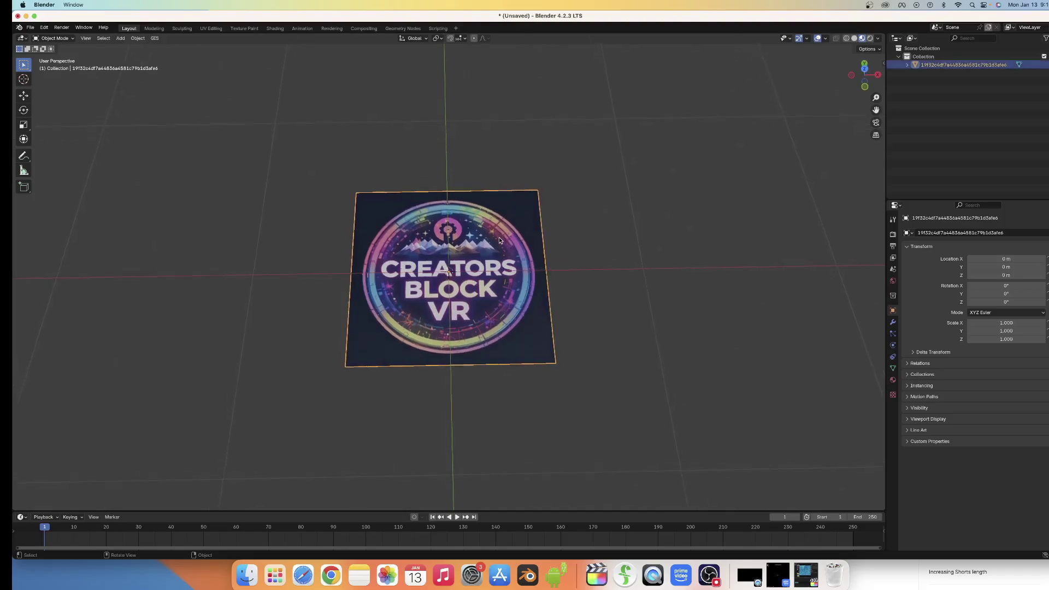
left_click(894, 381)
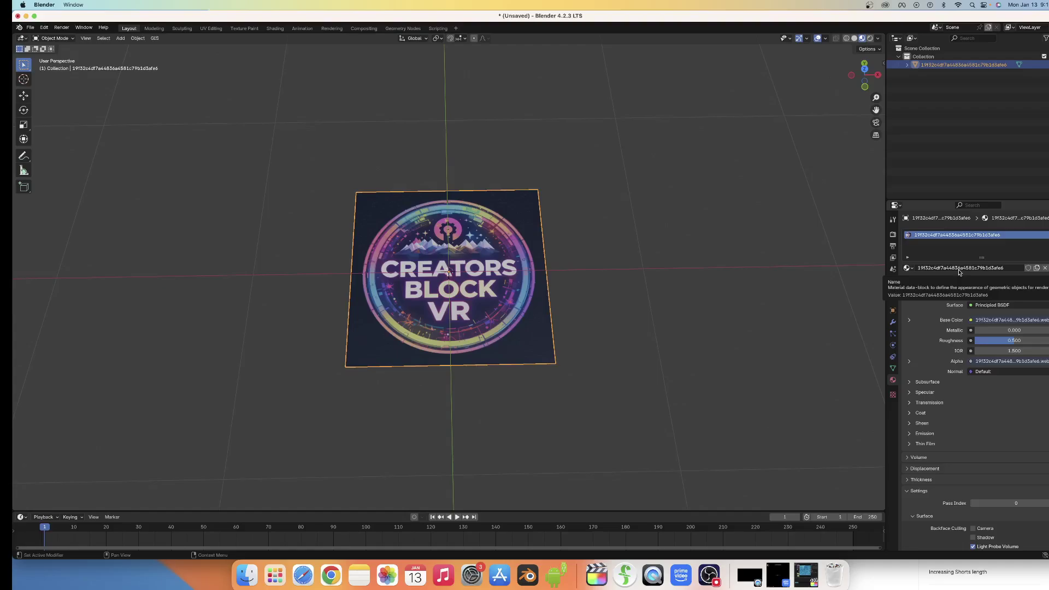
left_click(1009, 268)
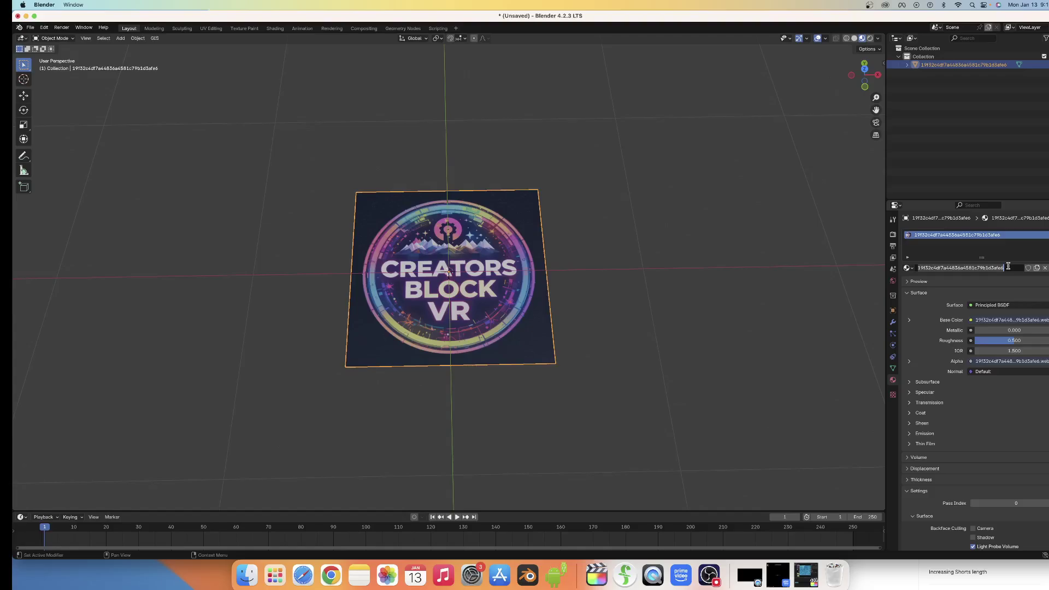
type("Pic")
type("_")
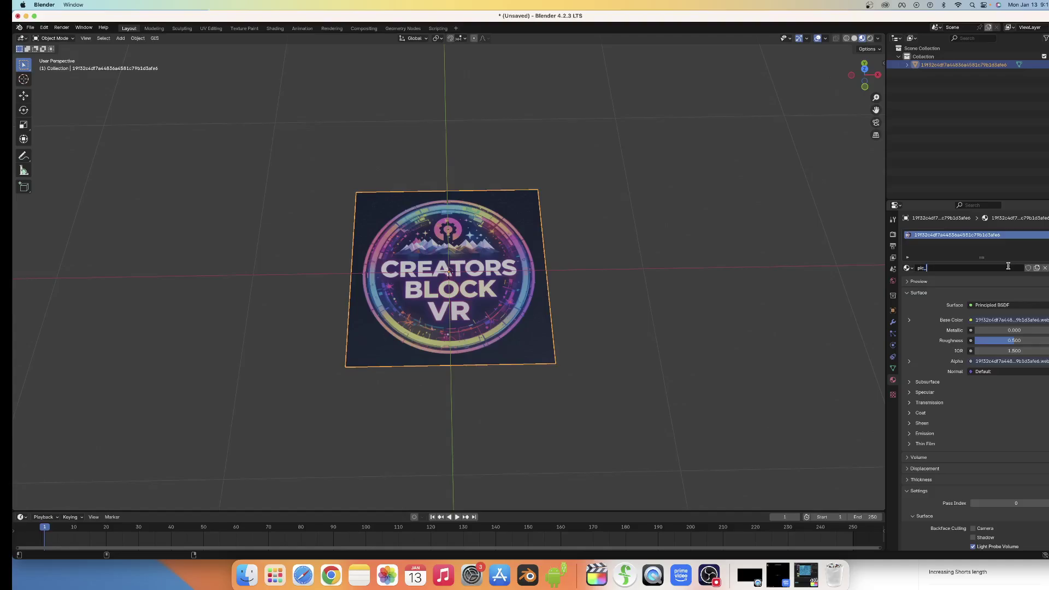
type("BR")
key("Return")
left_click(30, 27)
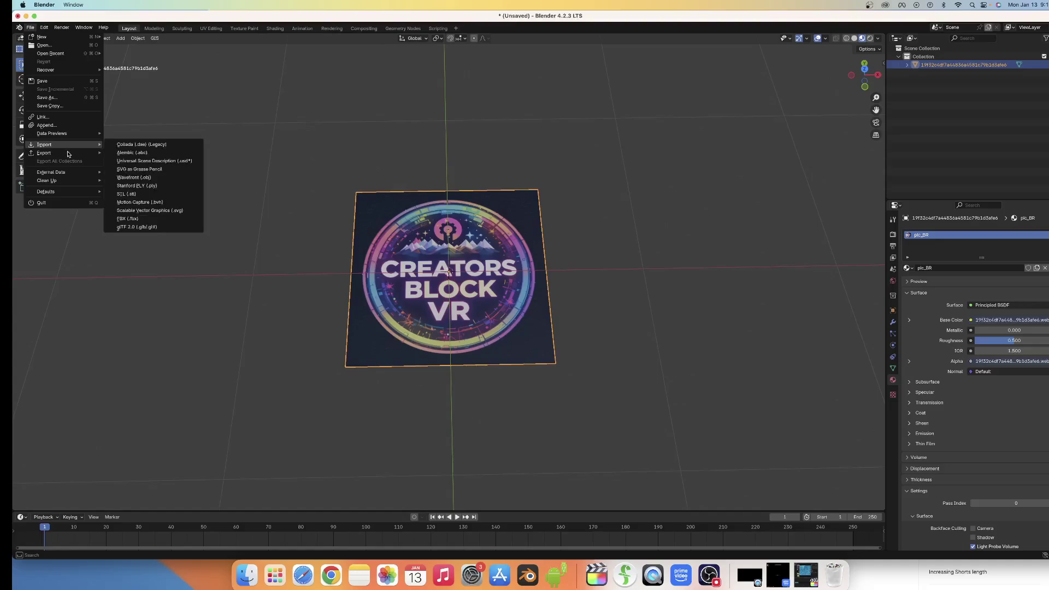
mouse_move(83, 156)
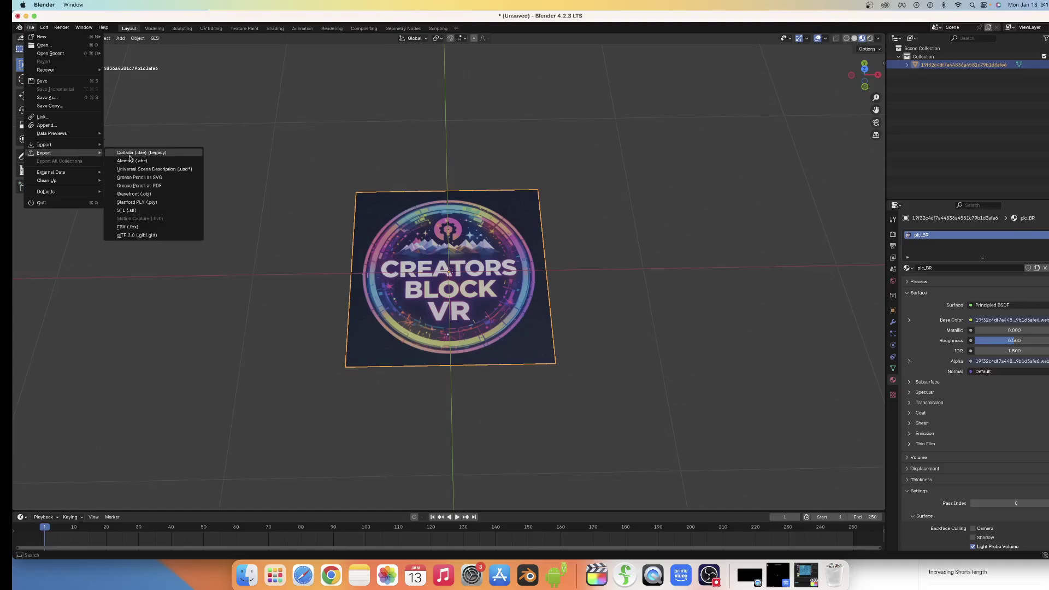
left_click(146, 227)
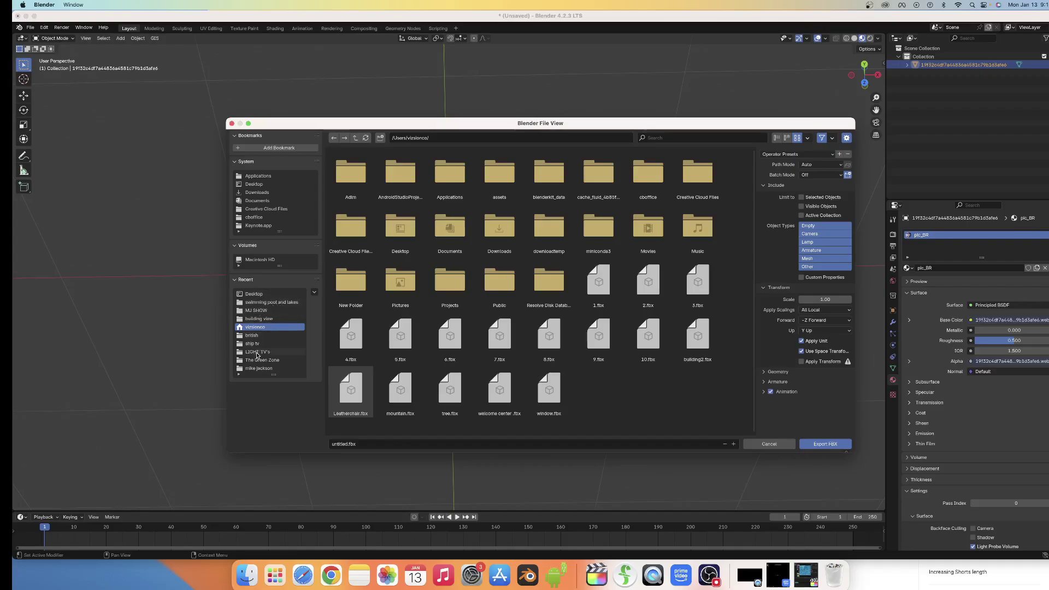
left_click(251, 295)
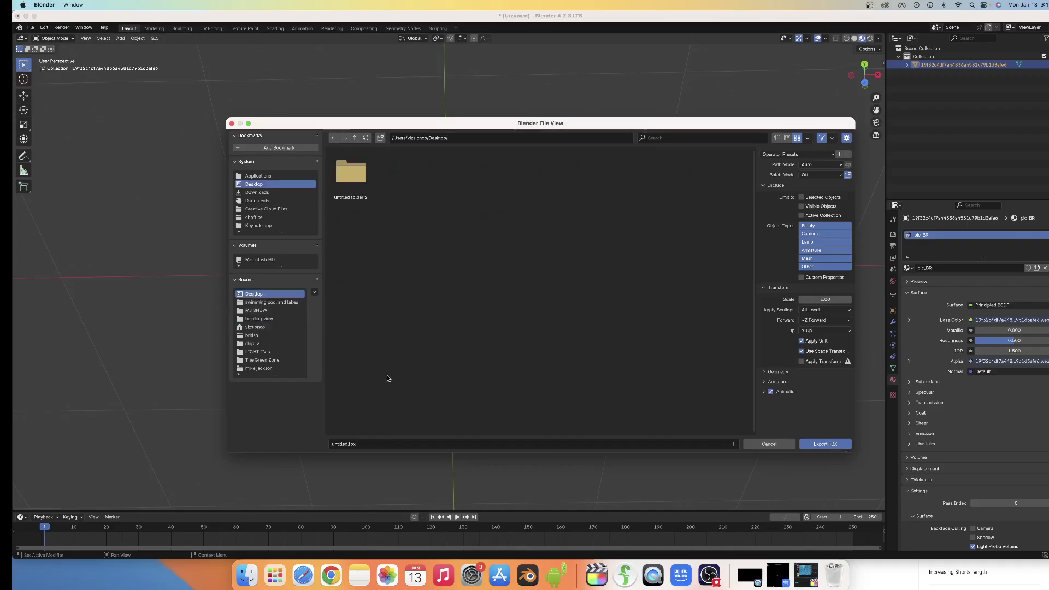
left_click(347, 444)
left_click(347, 444)
left_click_drag(347, 444, 322, 442)
type("pic")
left_click(769, 444)
scroll(773, 446, "up", 5)
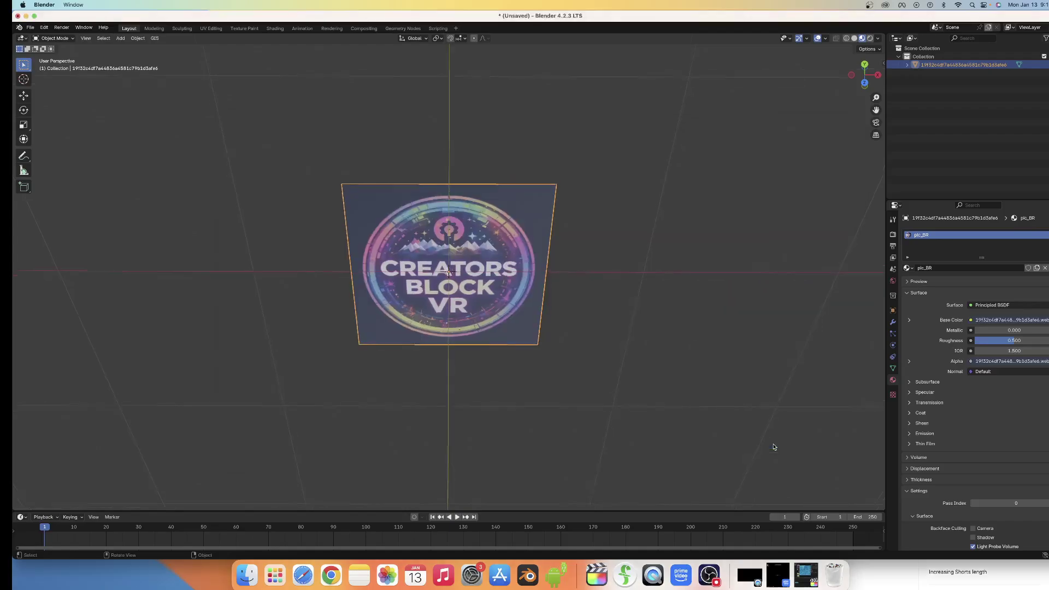
scroll(773, 445, "left", 5)
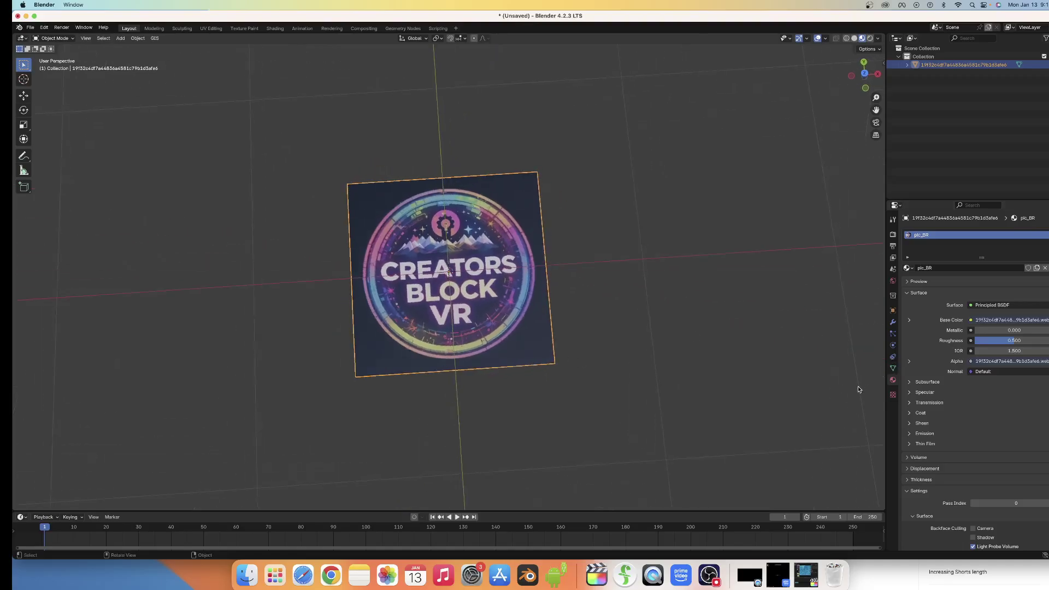
scroll(796, 368, "up", 5)
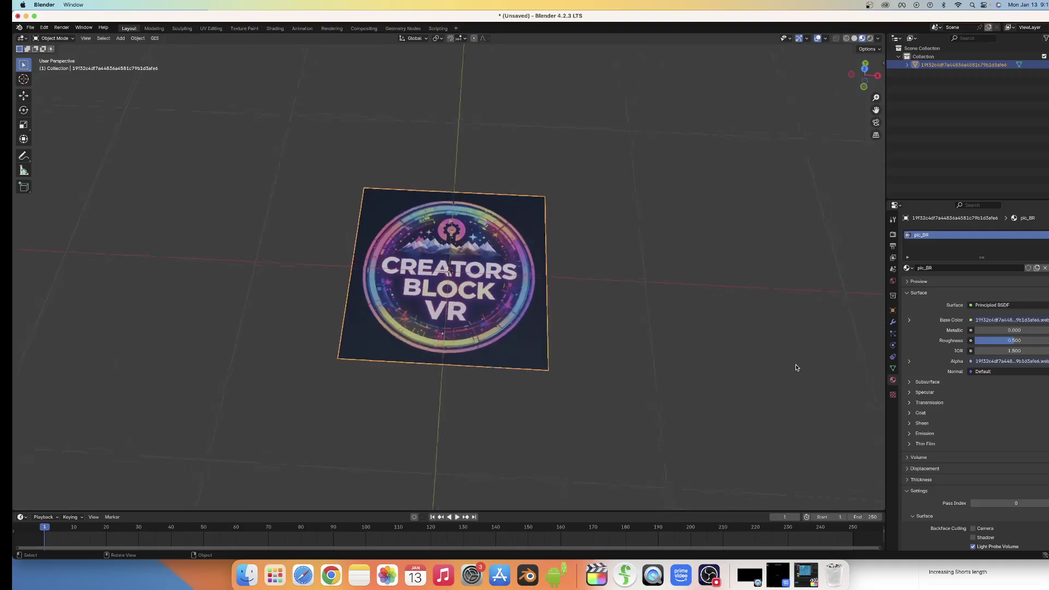
scroll(797, 367, "left", 1)
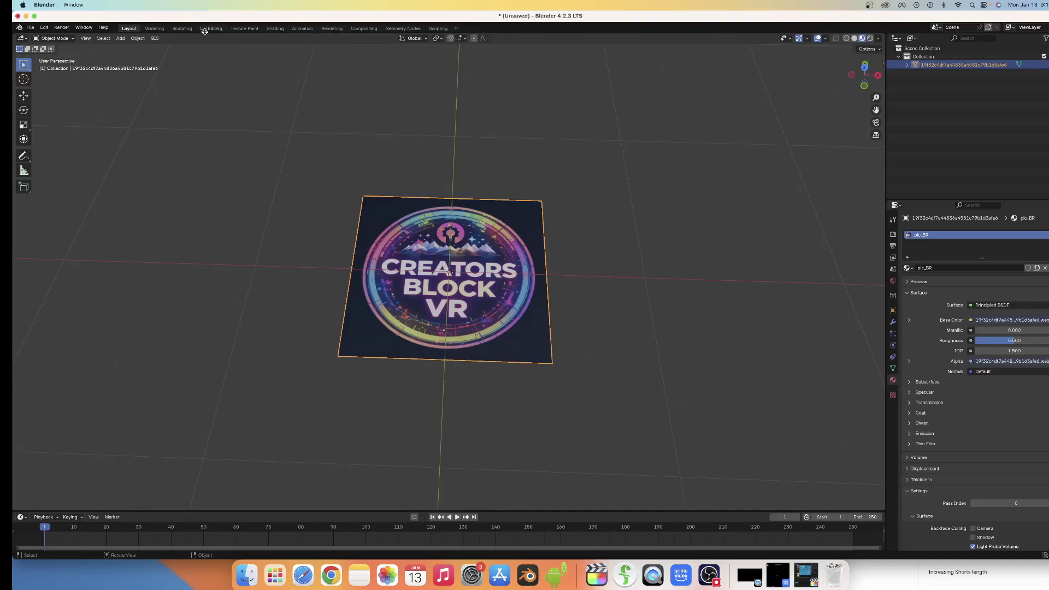
middle_click_drag(214, 49, 208, 37)
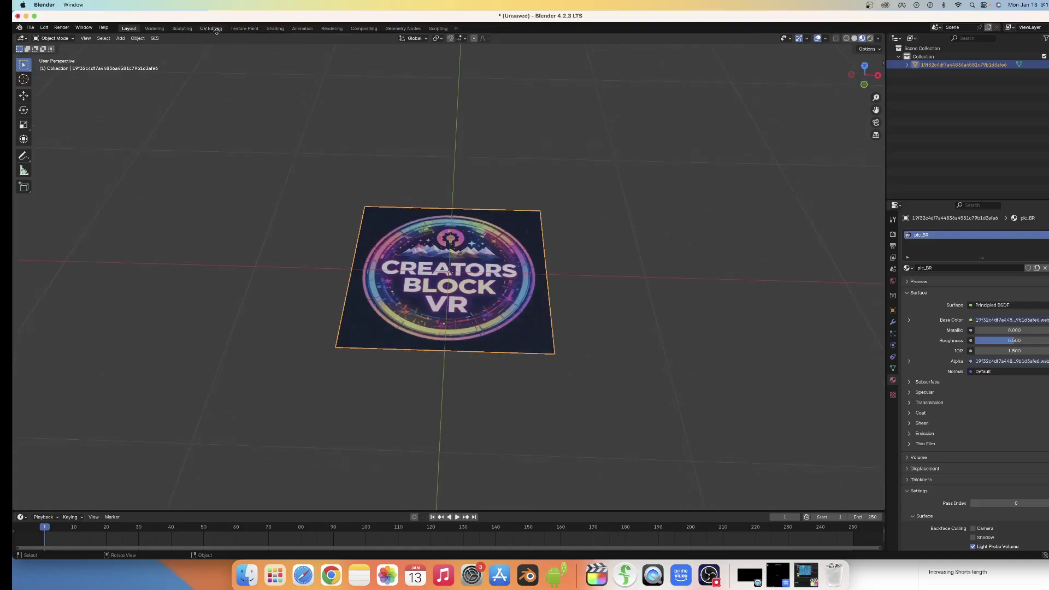
Step: Open the UV Editing workspace and display the Creators Block VR logo image in the image editor
left_click(211, 28)
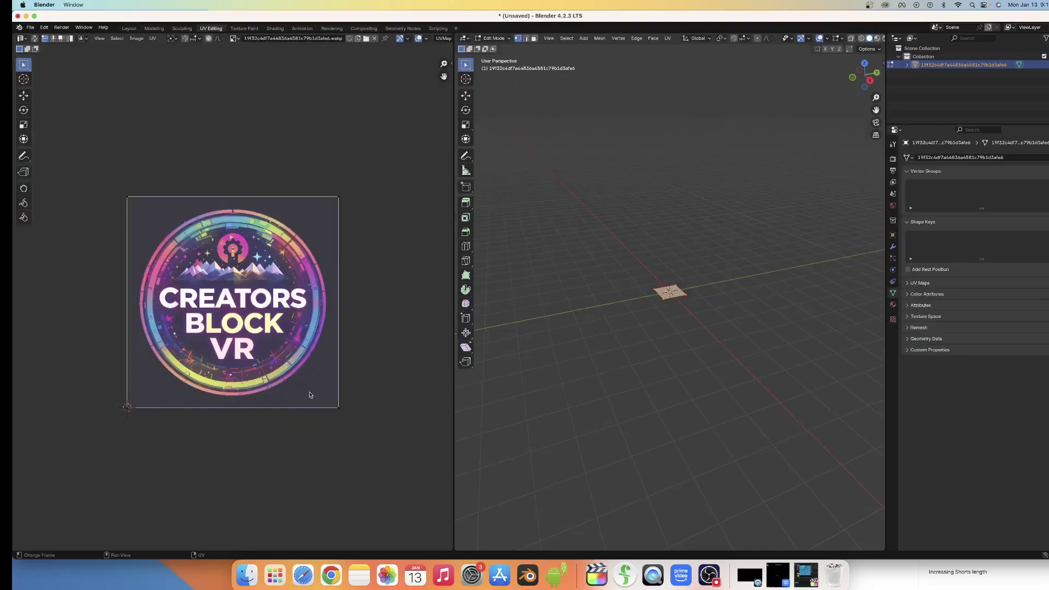
left_click(239, 39)
left_click(257, 59)
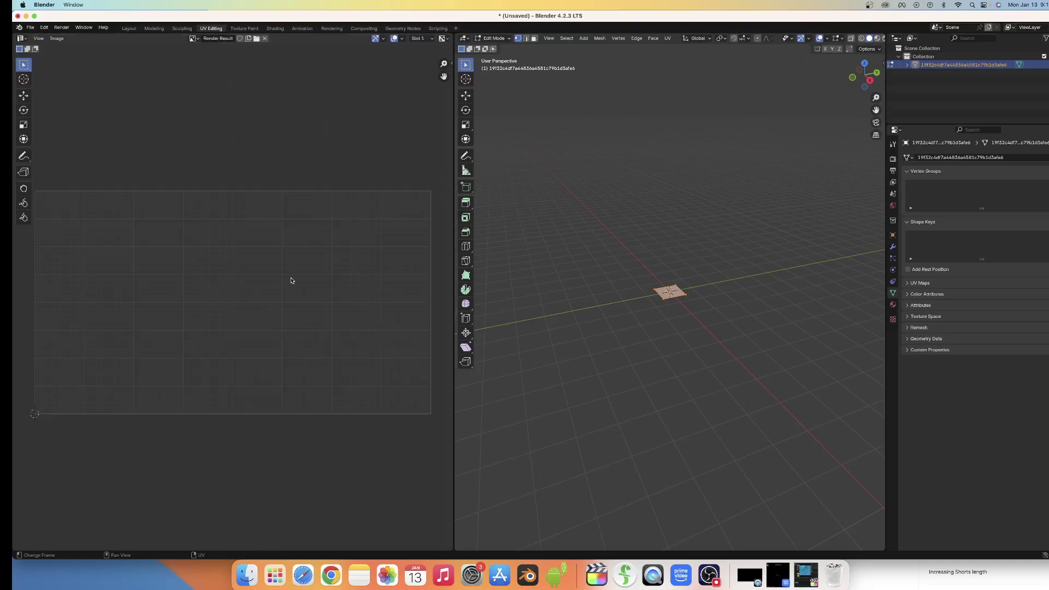
scroll(332, 202, "down", 3)
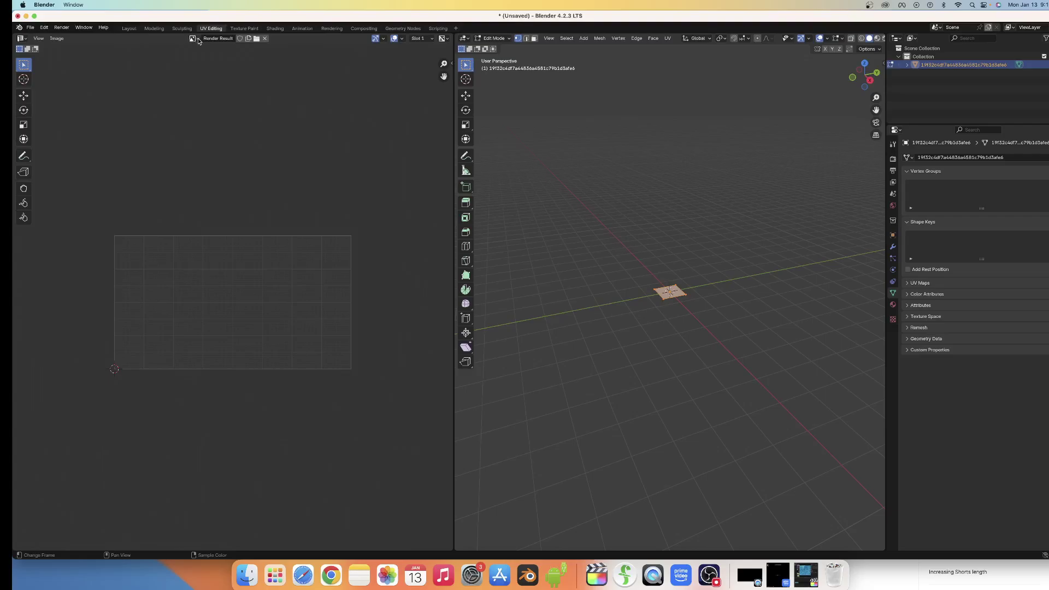
left_click(195, 39)
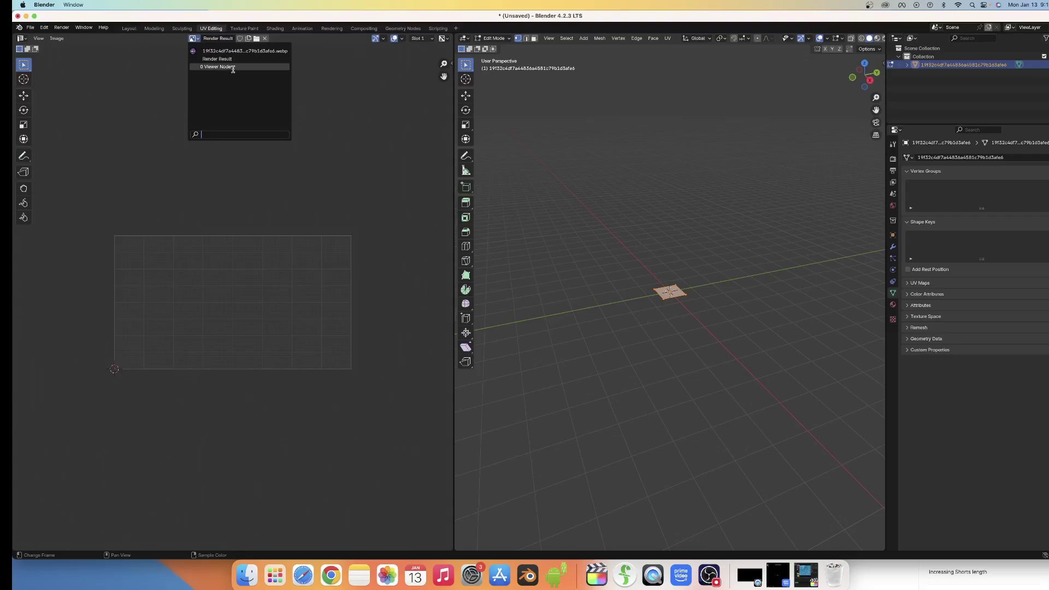
left_click(206, 52)
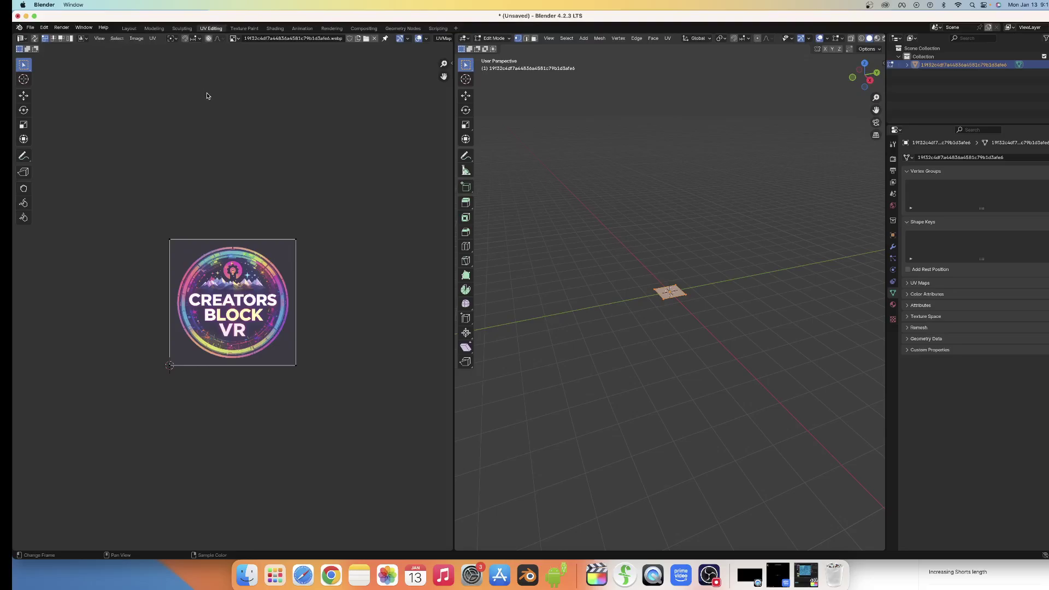
Step: Start saving the logo image as a new file in the Desktop folder and name it pic_BR
left_click(135, 38)
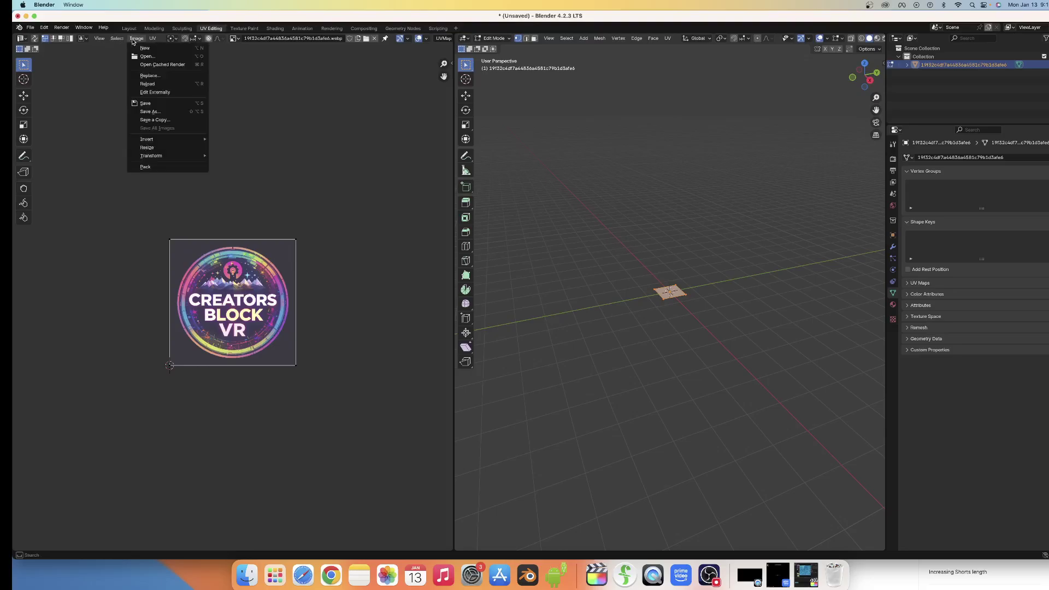
left_click(165, 112)
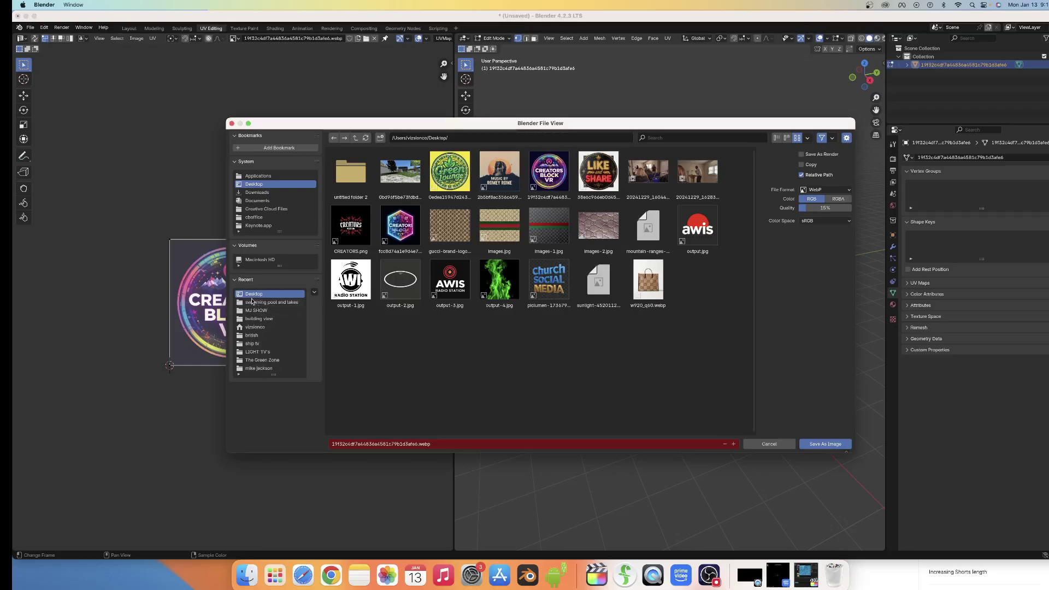
left_click(416, 445)
left_click_drag(416, 445, 299, 431)
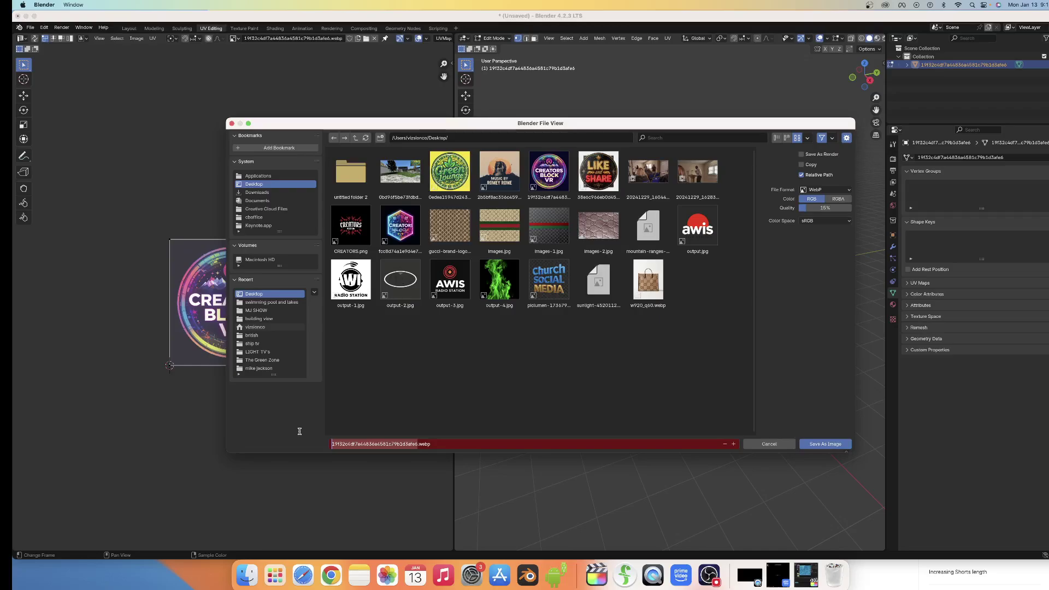
type("pic")
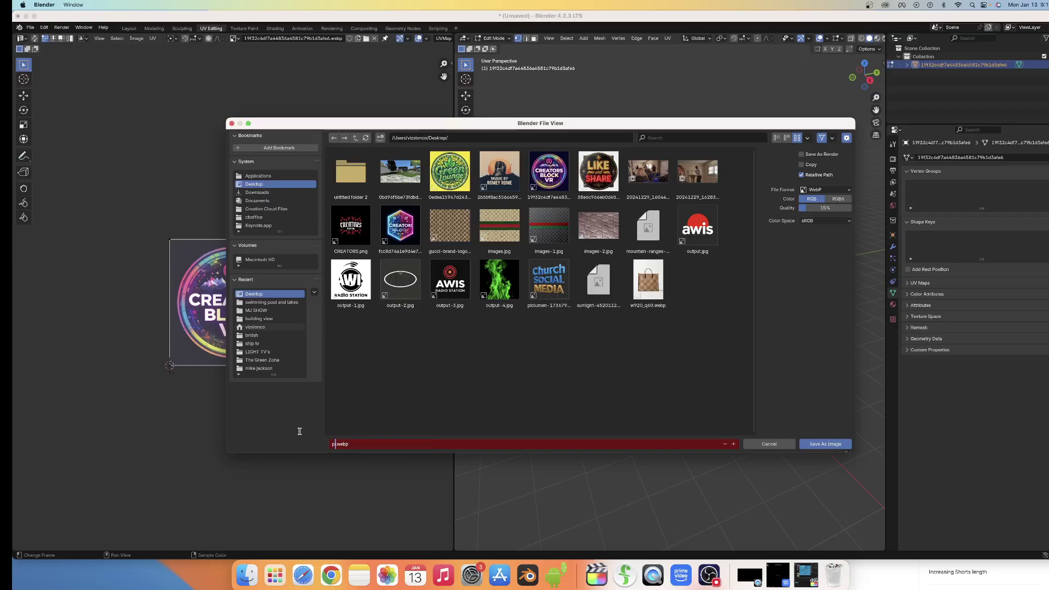
type(".")
type("B")
type("R")
left_click(414, 440)
Step: Set the image's file format to PNG and cancel the save
left_click(849, 190)
left_click(848, 191)
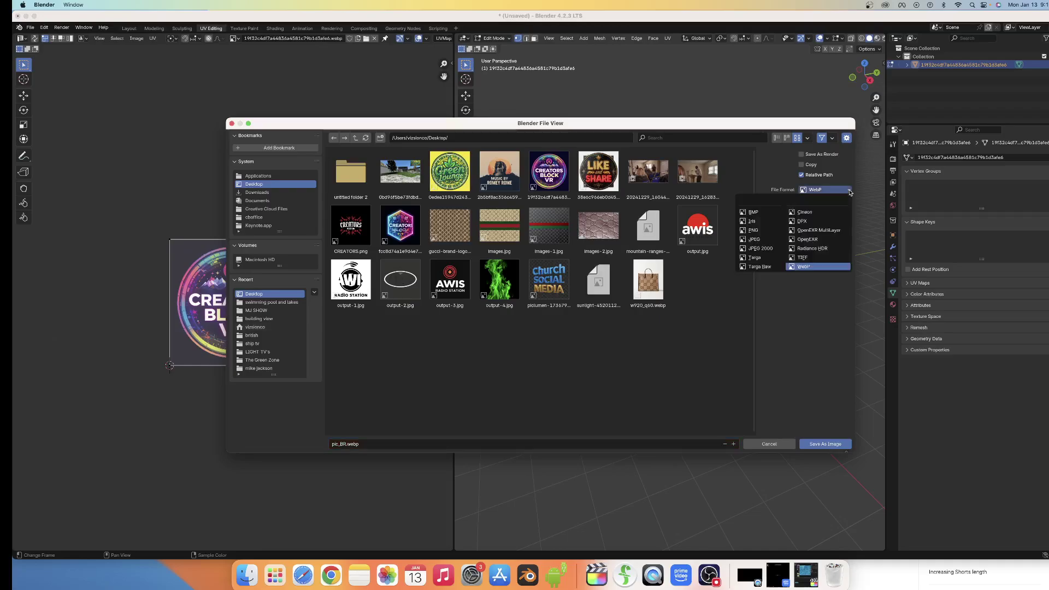
left_click(760, 232)
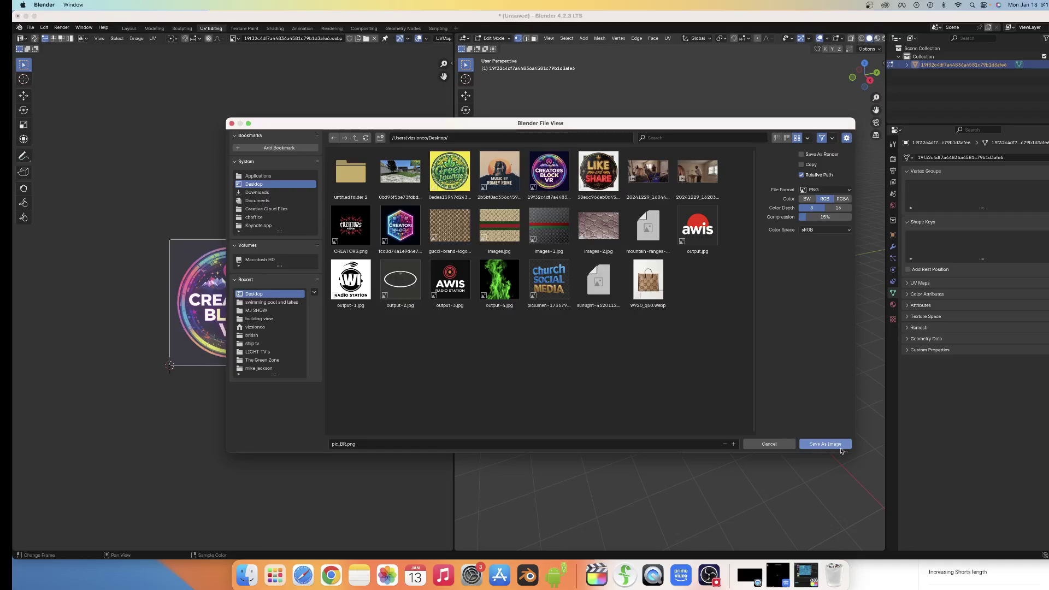
left_click(781, 445)
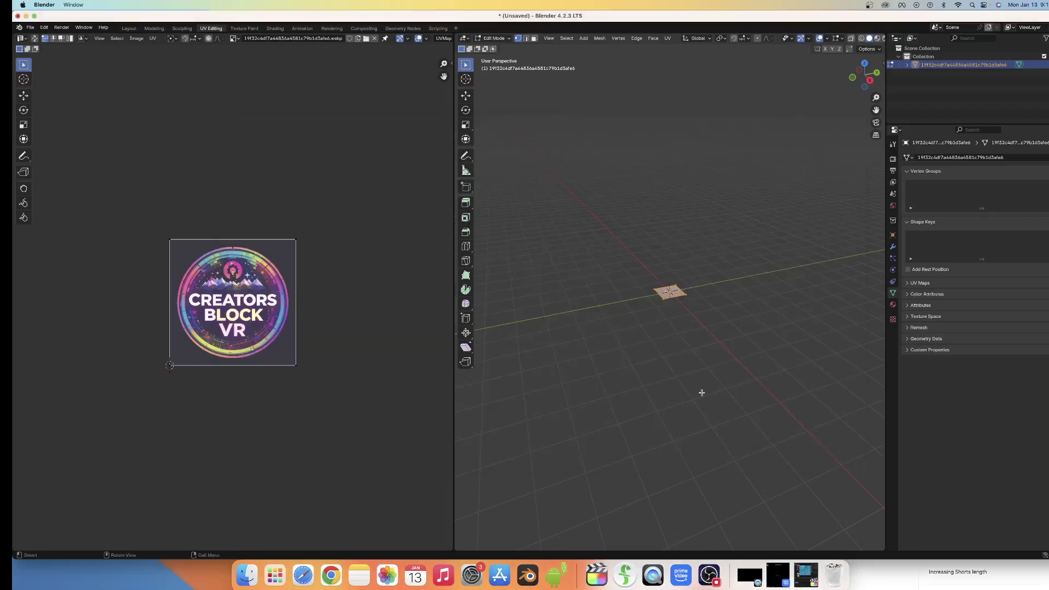
Step: Minimize Blender and OBS, switch to Meta Horizon in Chrome and show the Blender Tutorial asset folder
left_click(26, 17)
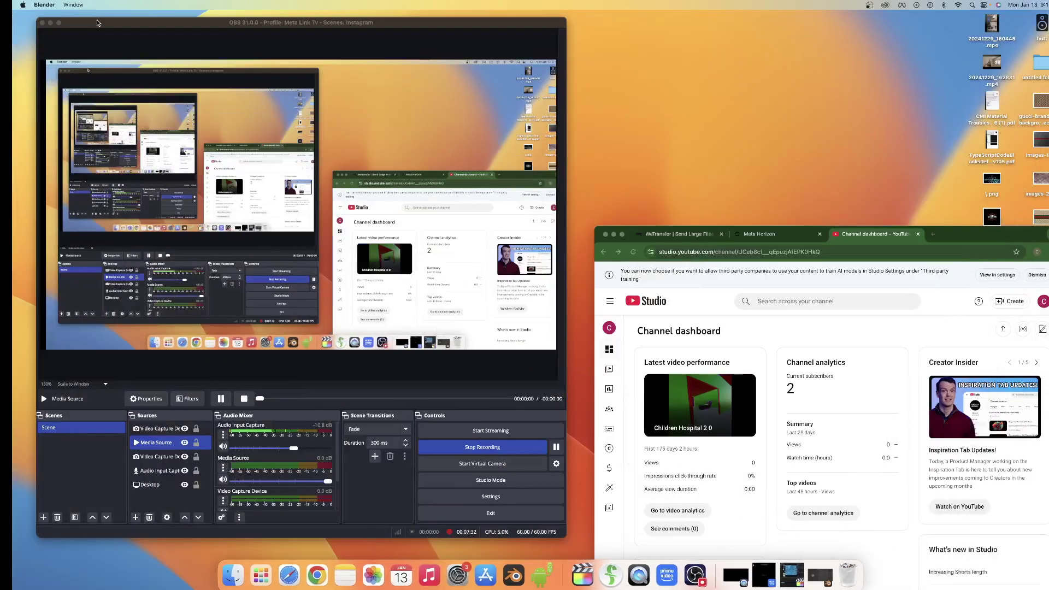
left_click(48, 23)
left_click_drag(962, 238, 602, 47)
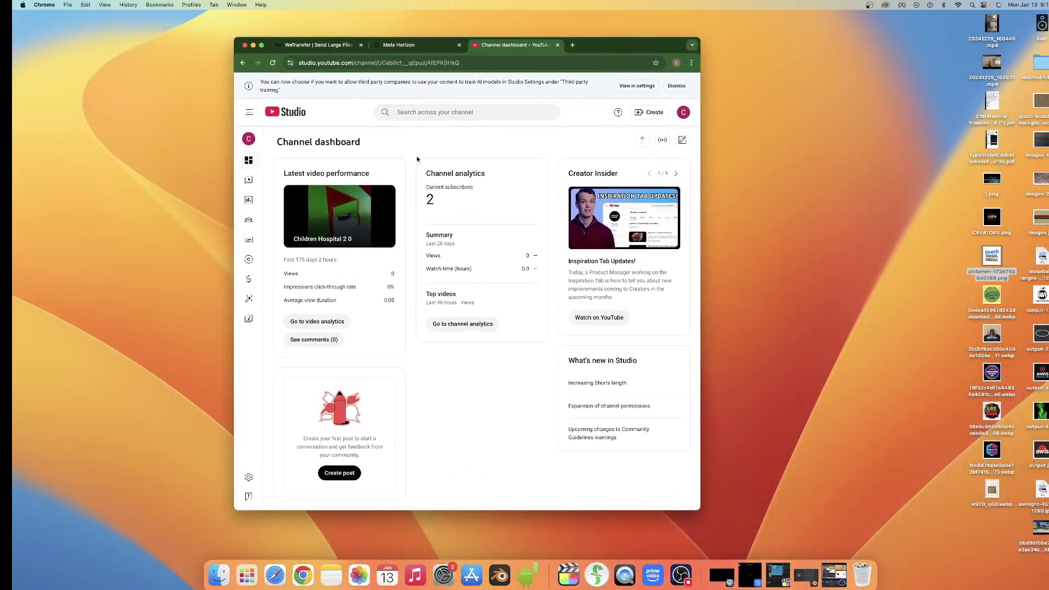
left_click(400, 46)
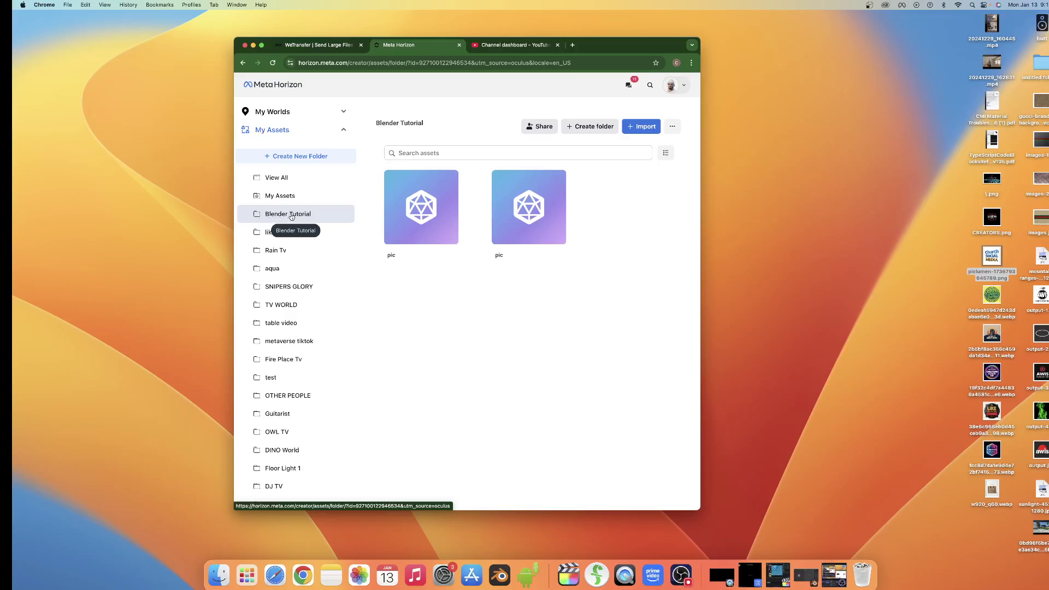
Step: Import a 3D model into the Blender Tutorial folder using pic.fbx and pic_BR.png from Downloads, with offset pivots preserved
left_click(646, 129)
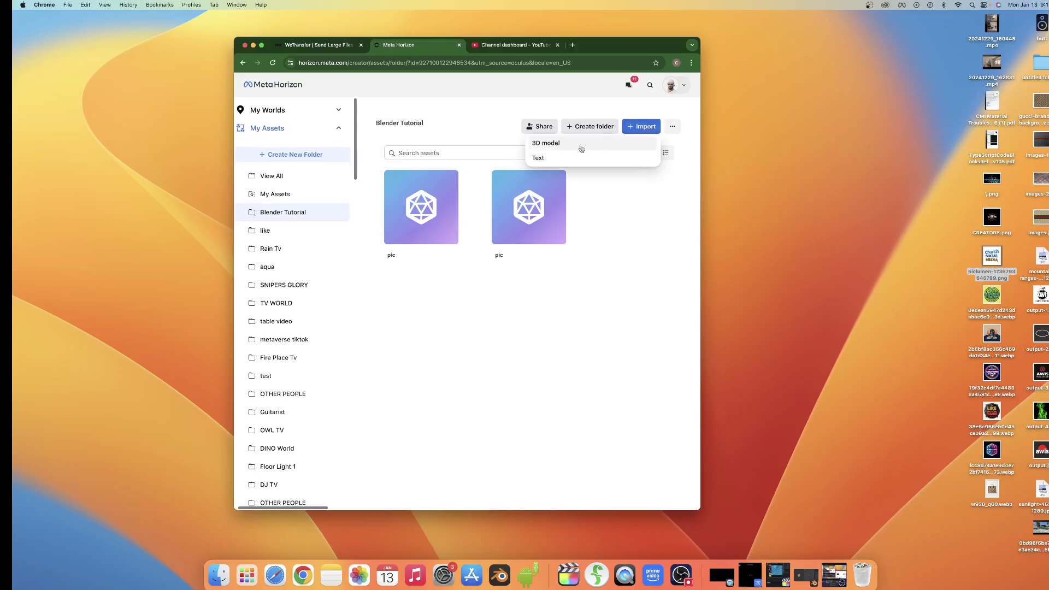
left_click(581, 145)
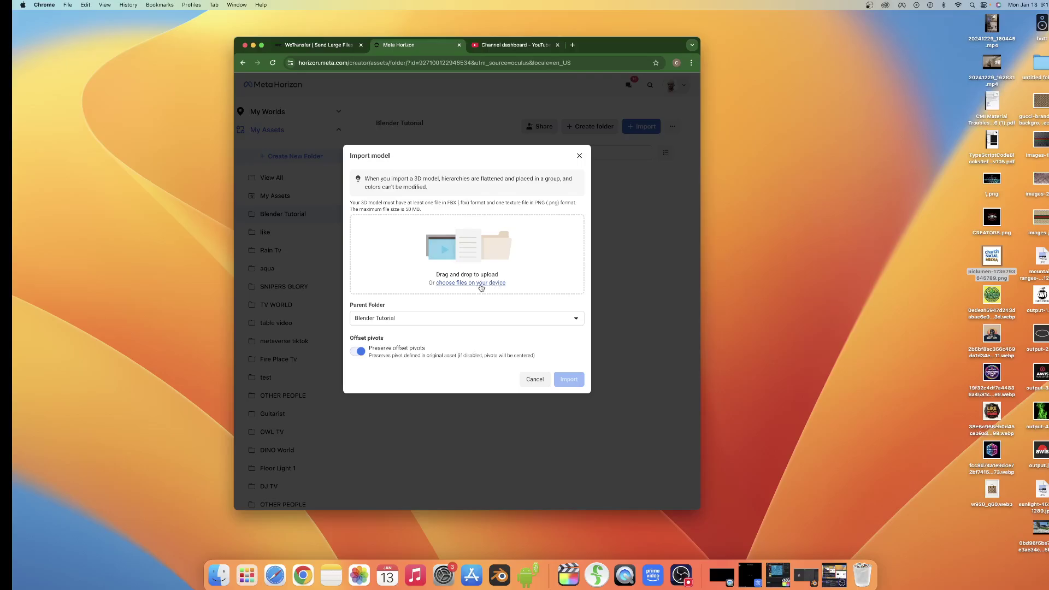
left_click(481, 285)
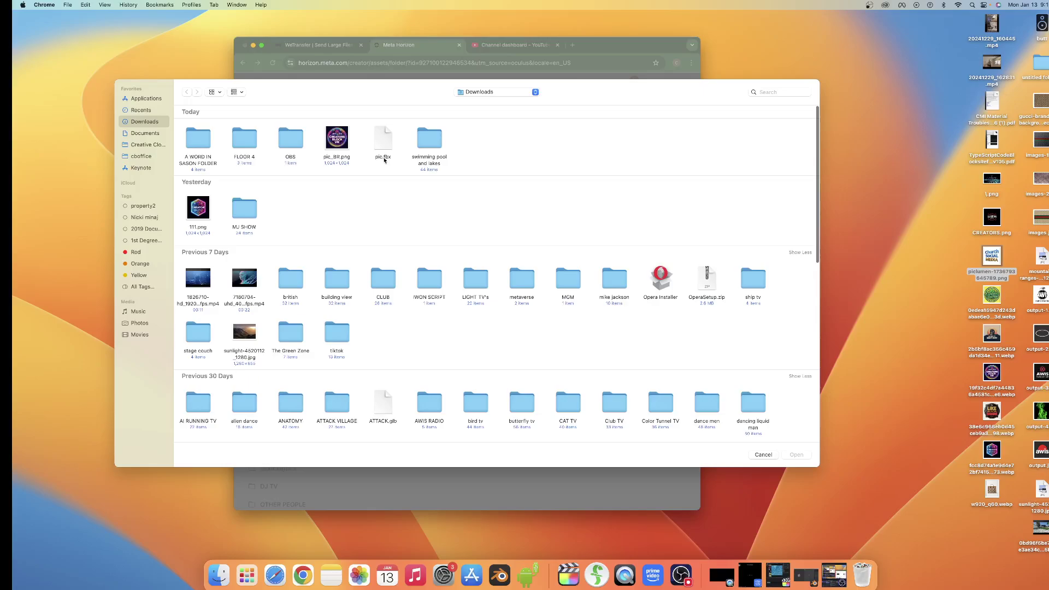
scroll(330, 160, "down", 1)
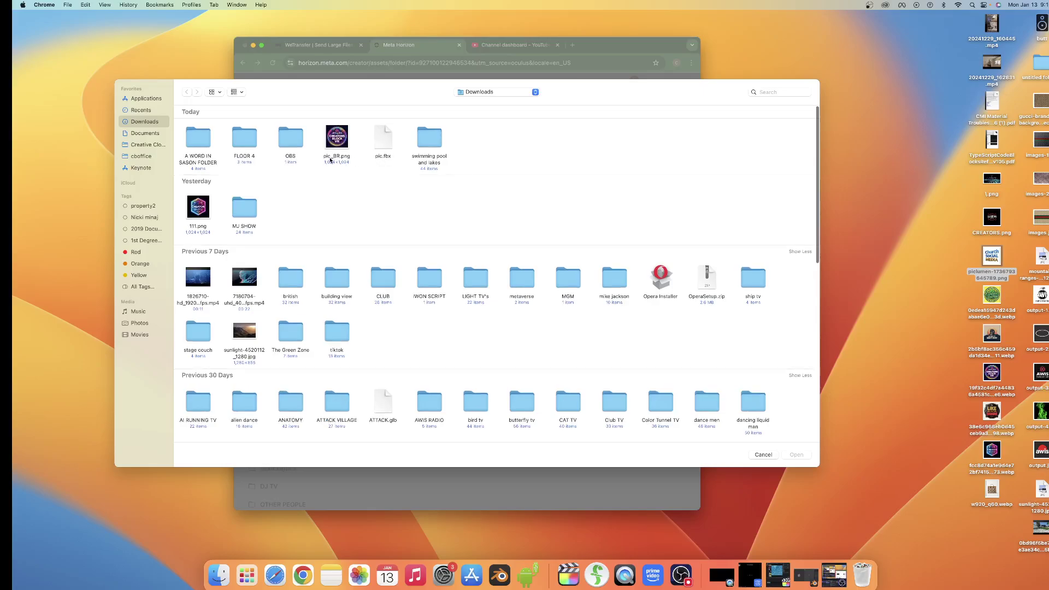
scroll(377, 162, "up", 1)
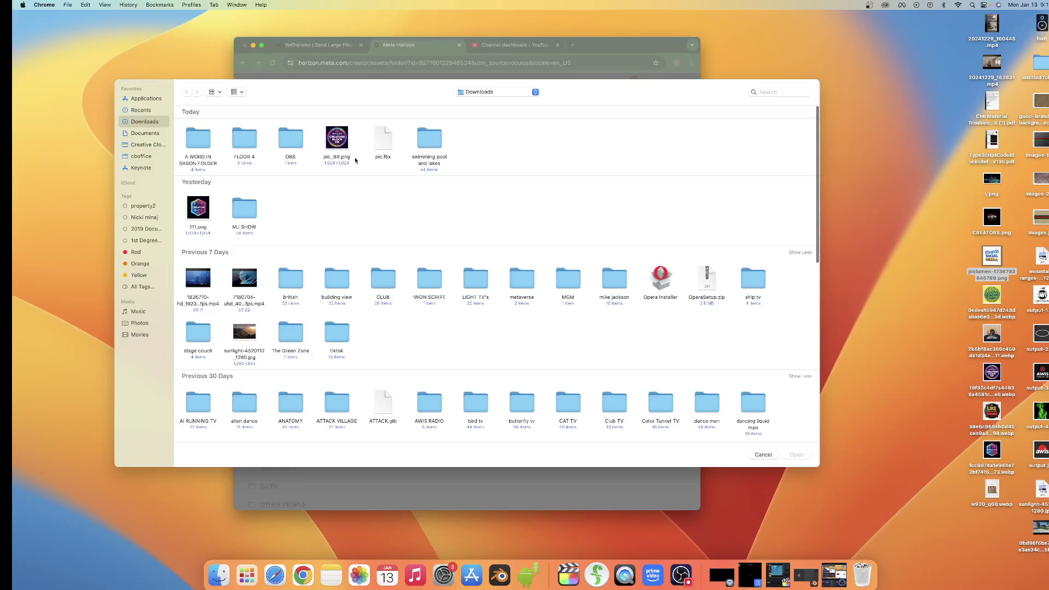
left_click_drag(403, 140, 340, 158)
left_click(798, 455)
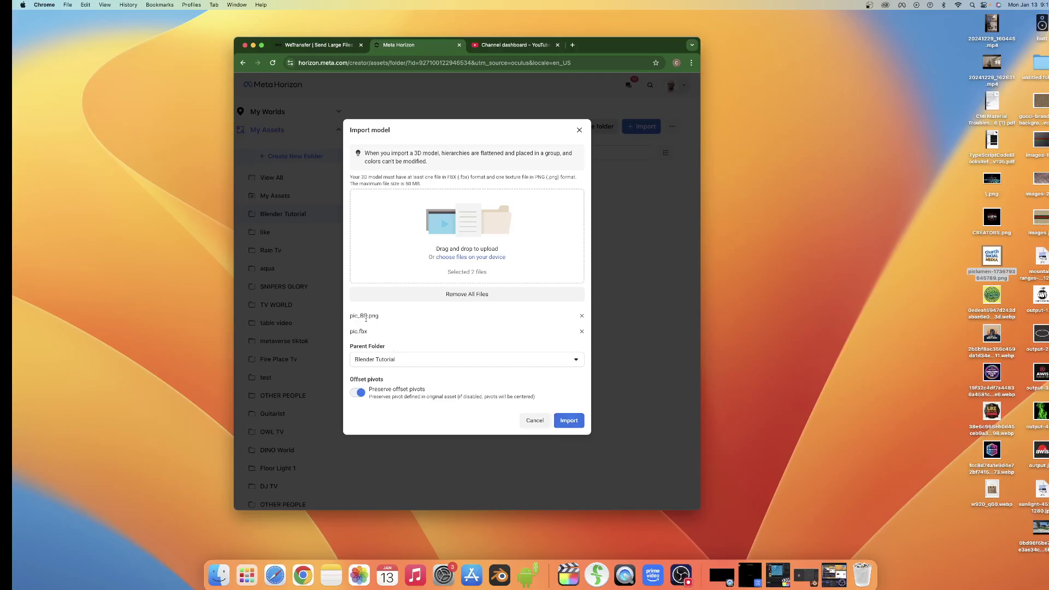
left_click(574, 423)
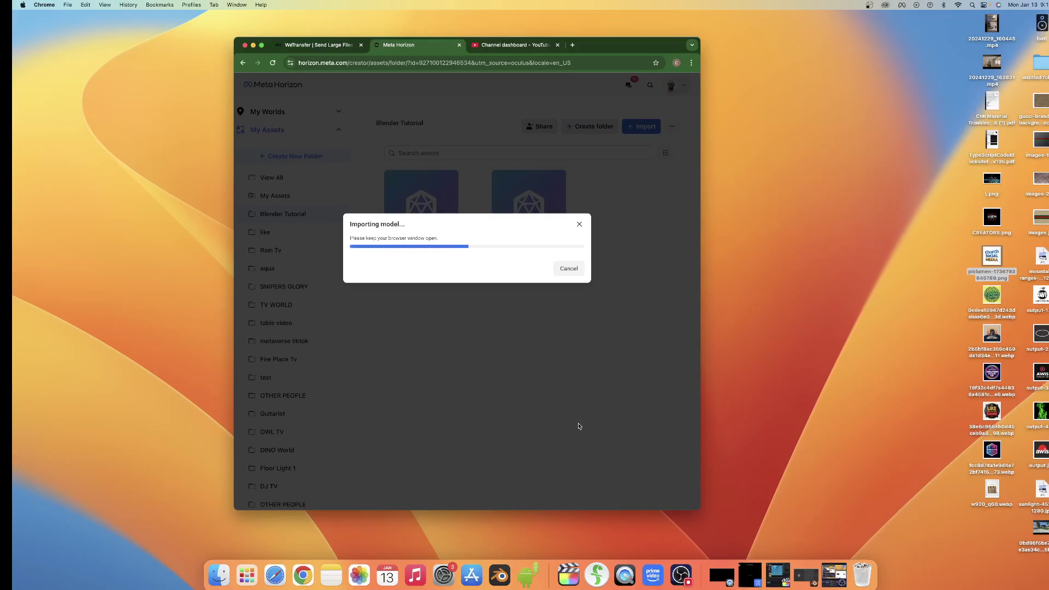